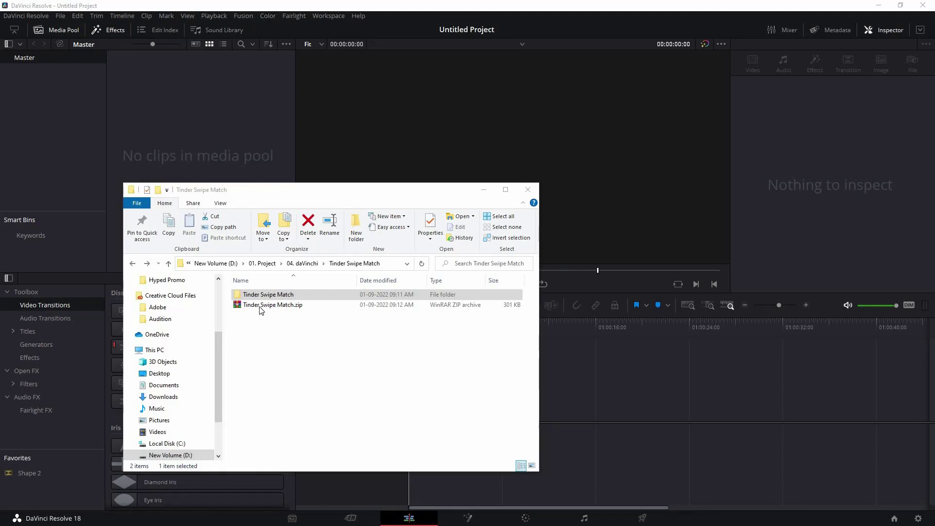
Step: Open the extracted Tinder Swipe Match folder beside the zip archive and review its template, Help and Font subfolders
left_click(279, 306)
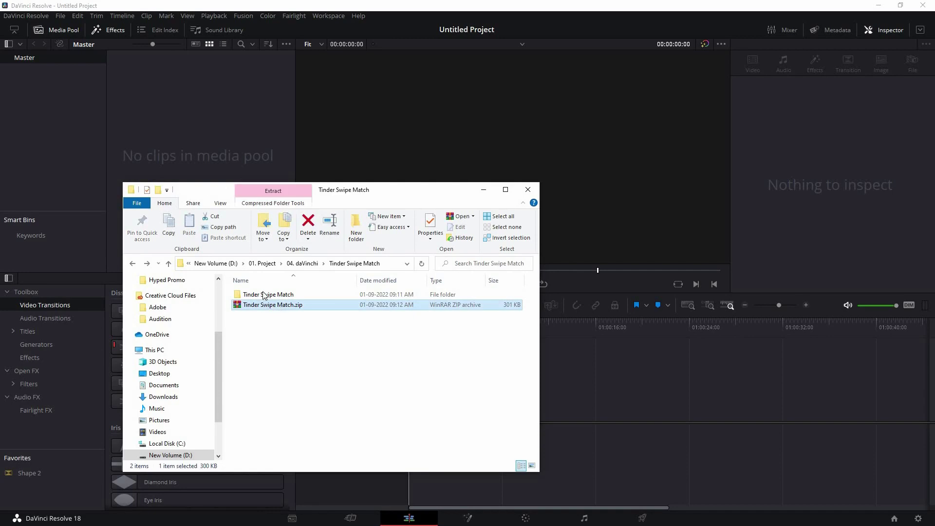
left_click(284, 298)
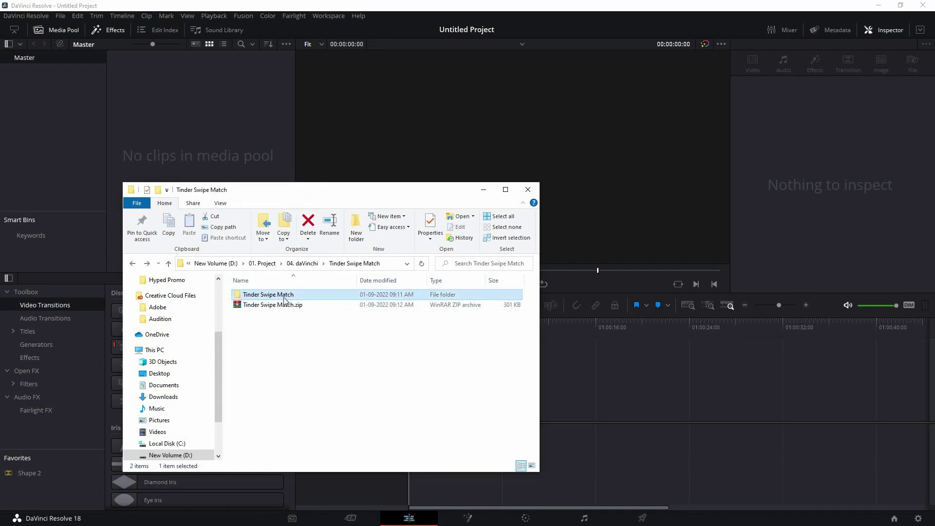
double_click(285, 296)
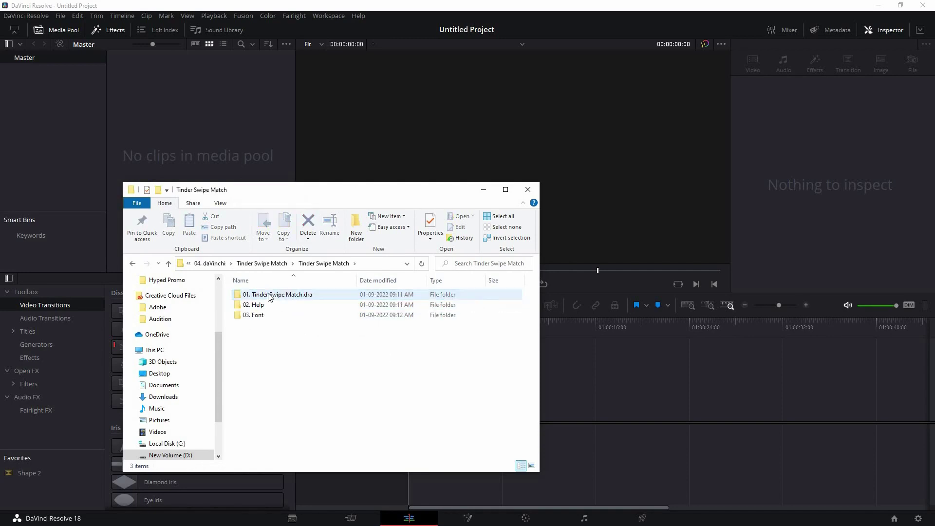
mouse_move(300, 333)
left_mouse_down()
mouse_move(312, 345)
mouse_move(303, 347)
left_mouse_up()
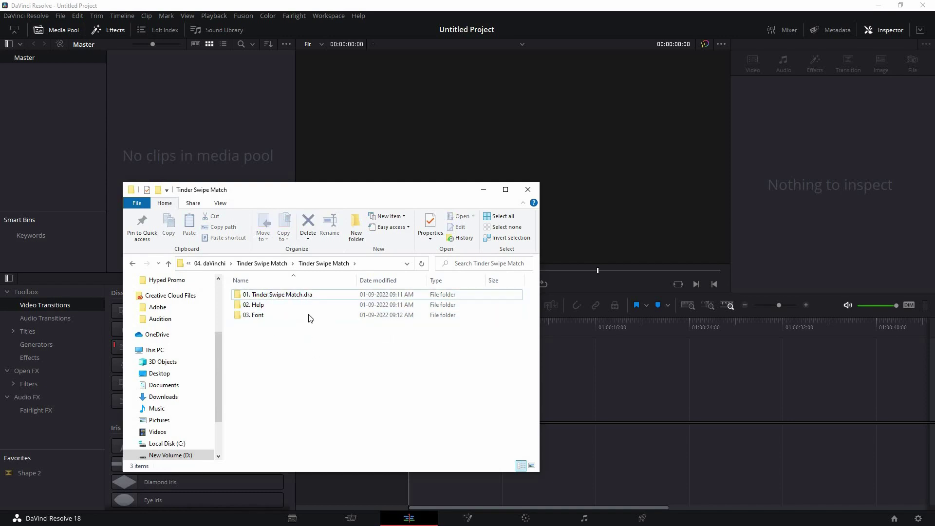
left_click(315, 298)
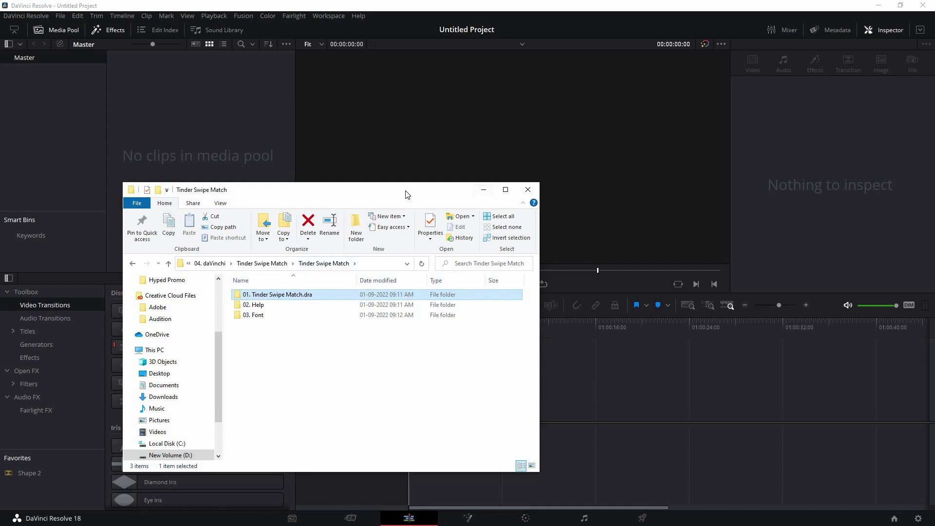
left_click_drag(370, 197, 364, 191)
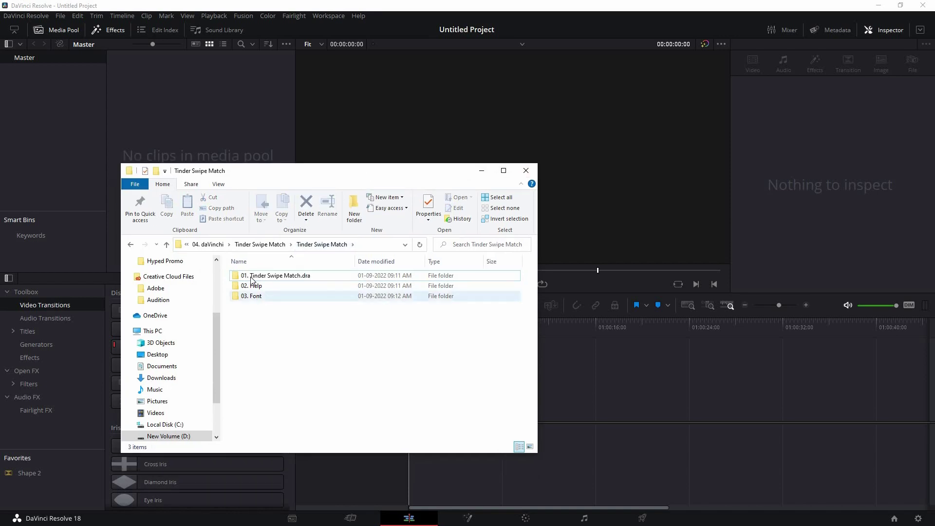
Step: Open Font Link.txt in the 03. Font folder, select the Montserrat font link, then close the file and return to the parent folder
double_click(258, 296)
left_click(261, 275)
key("Return")
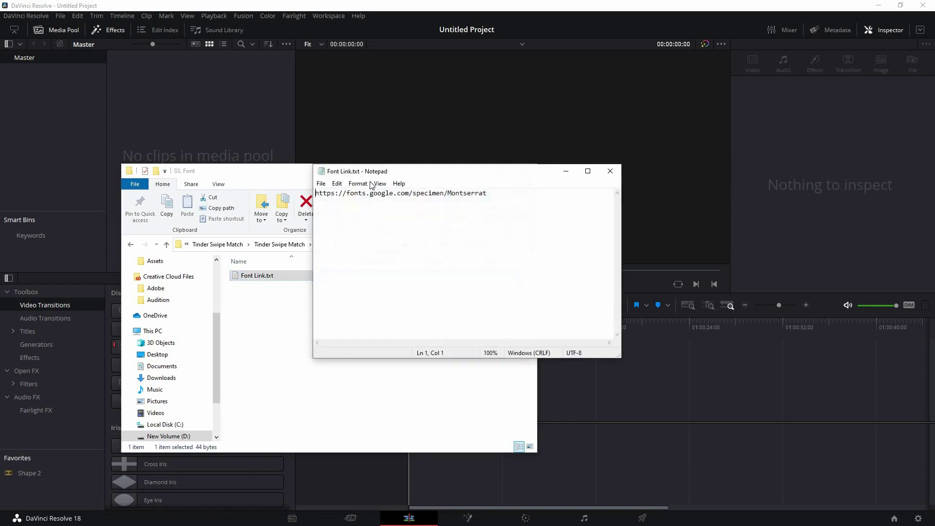
key("ctrl+a")
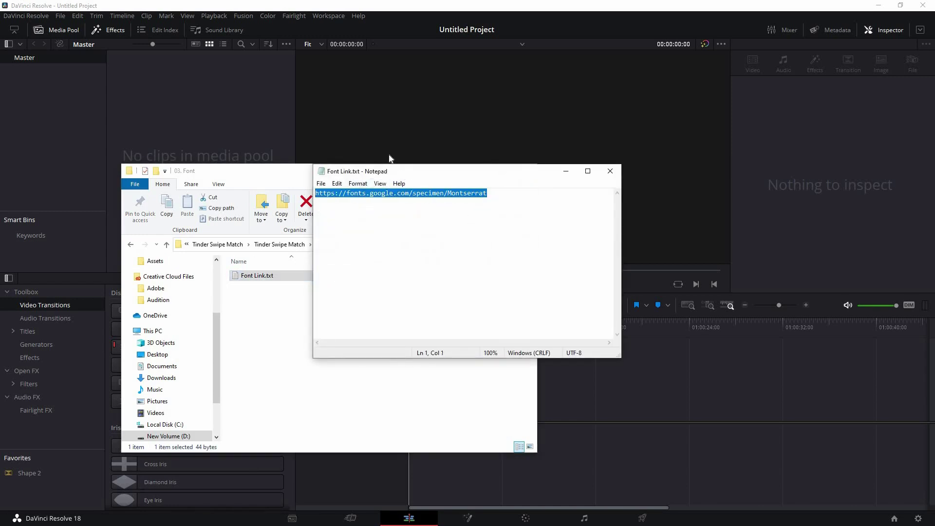
left_click_drag(392, 171, 353, 155)
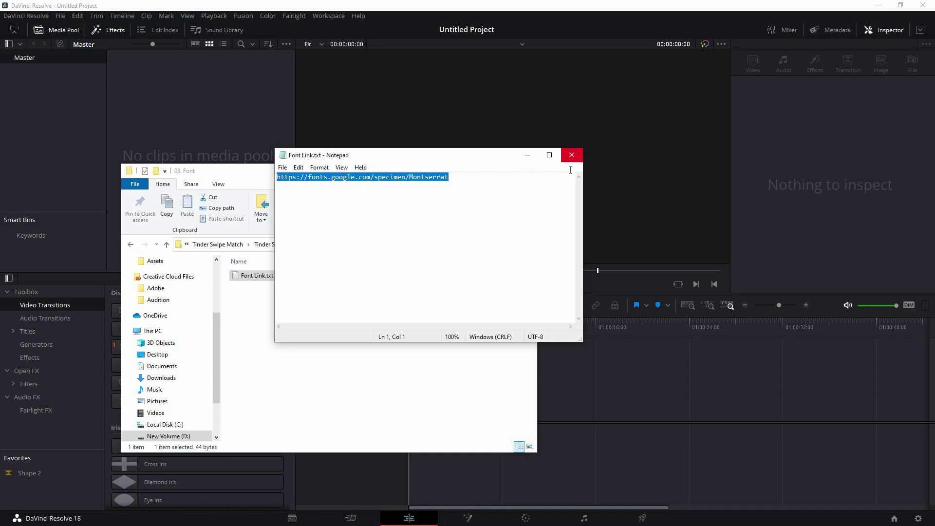
left_click_drag(492, 156, 507, 152)
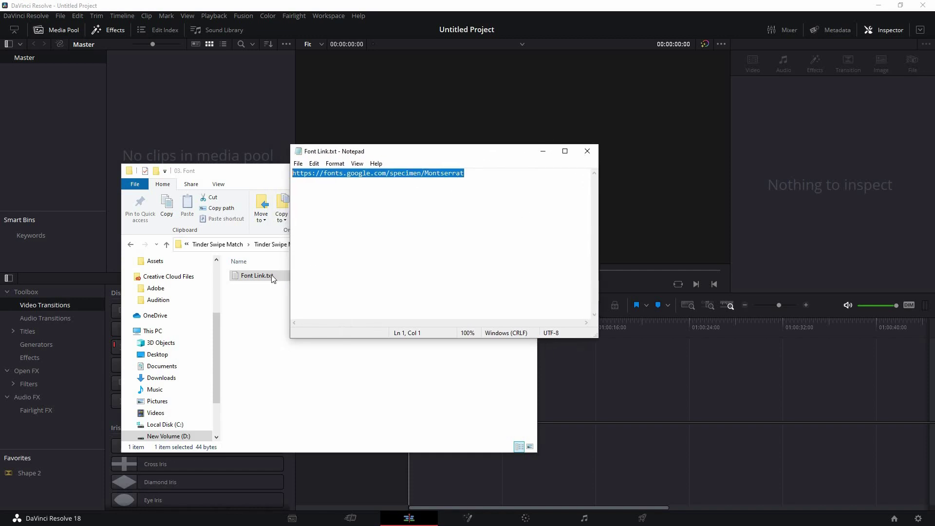
left_click(587, 151)
key("alt+Left")
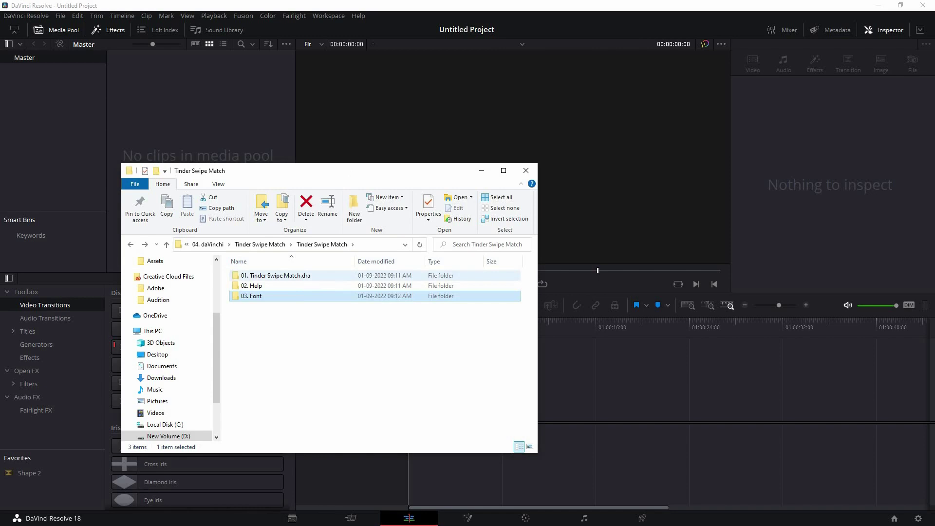
Step: Restore the 01. Tinder Swipe Match.dra project archive in DaVinci Resolve's project manager and open the restored project
left_click(291, 276)
left_click(229, 2)
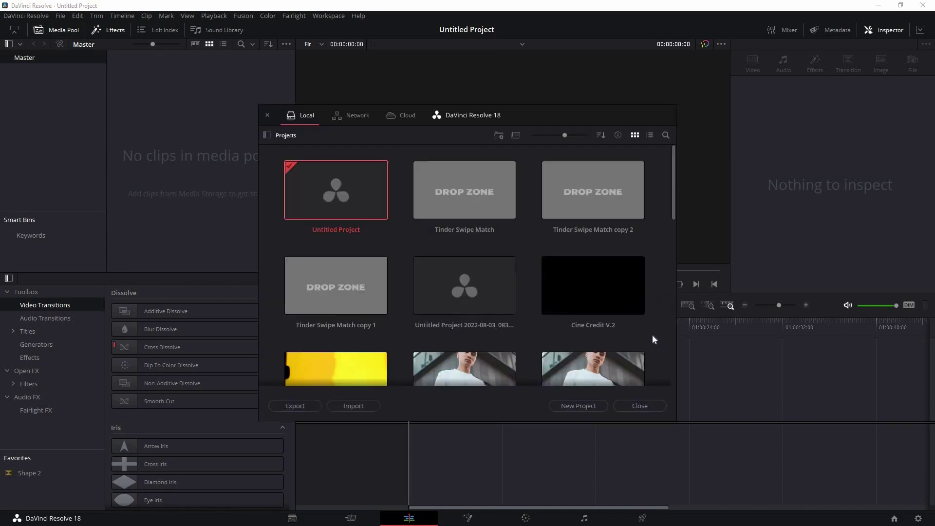
right_click(692, 373)
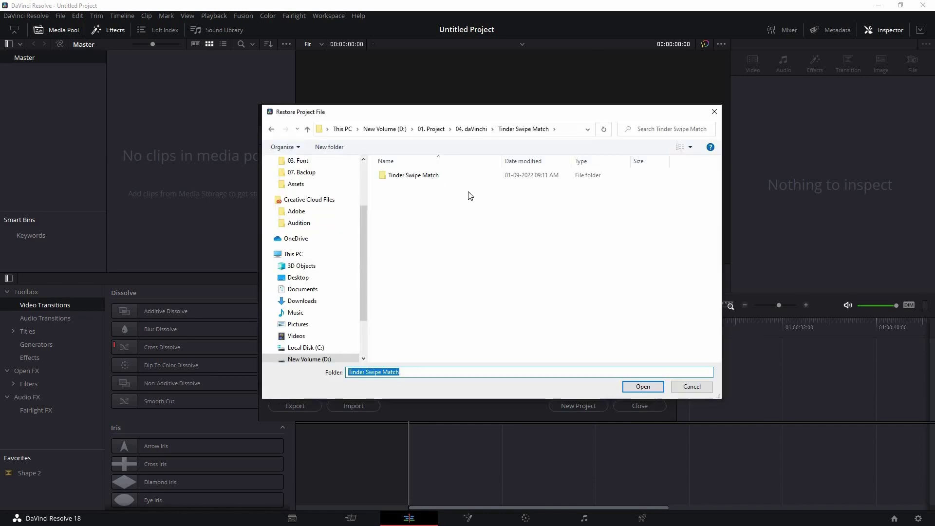
double_click(425, 178)
left_click(404, 180)
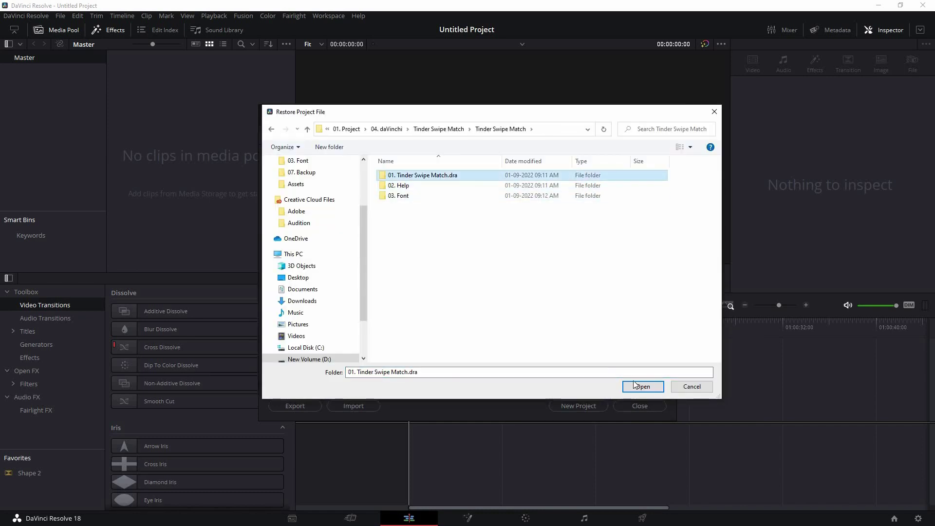
left_click(639, 388)
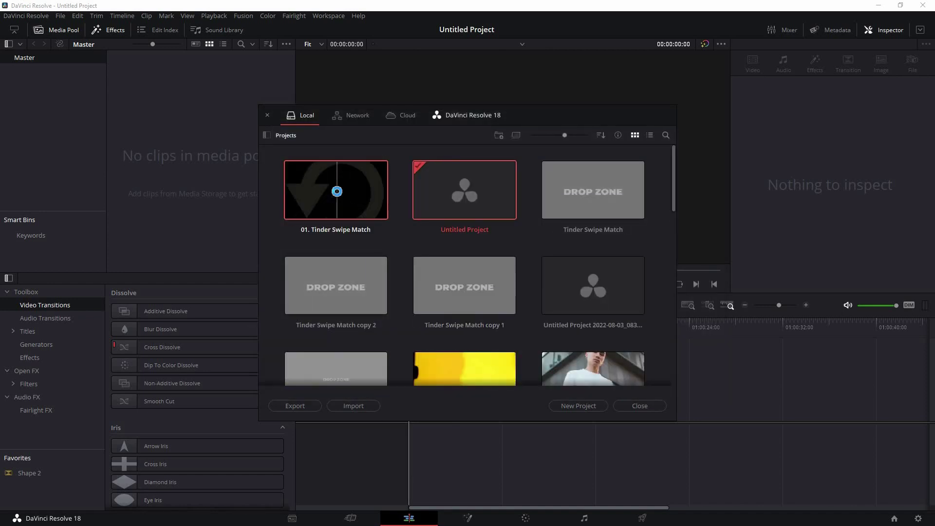
double_click(336, 191)
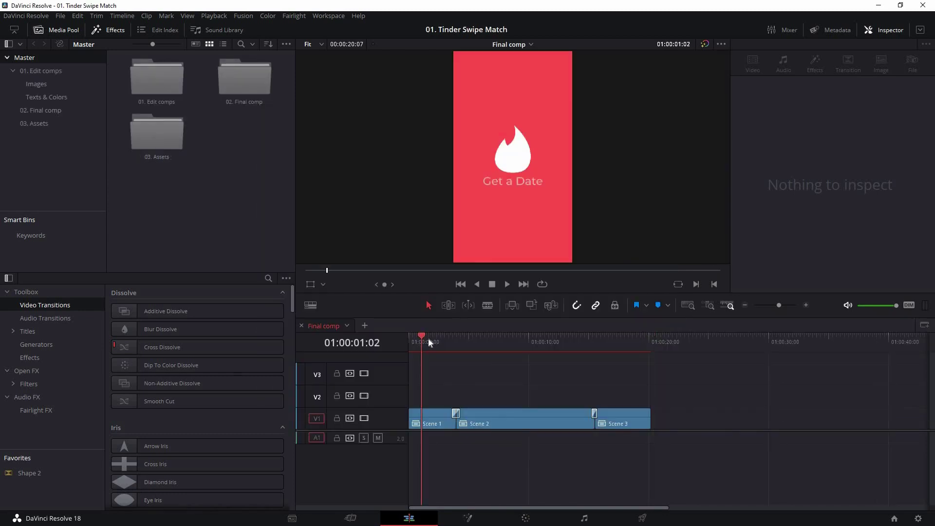
Step: Preview frames of the Final comp timeline and look through the Images, Texts & Colors, Final comp and Assets bins
left_click_drag(491, 343, 534, 343)
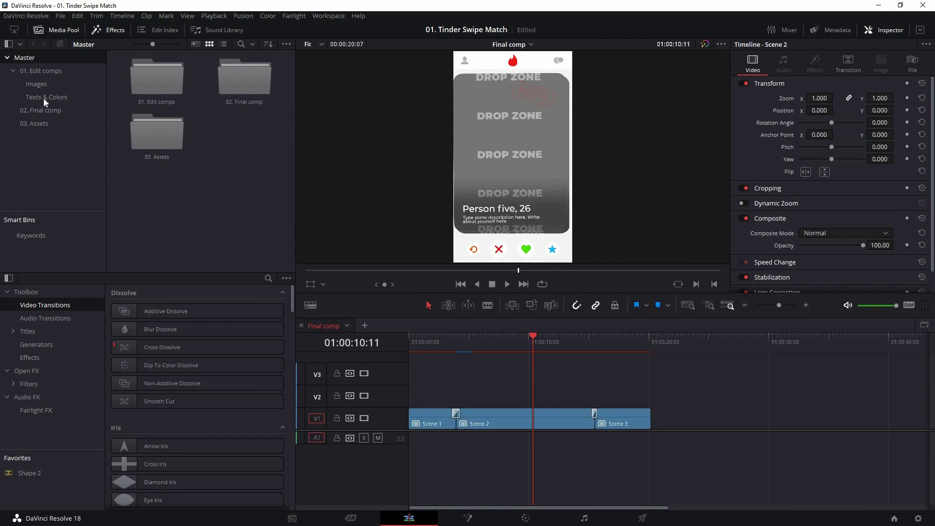
left_click(13, 73)
left_click(13, 71)
left_click(44, 85)
left_click(46, 97)
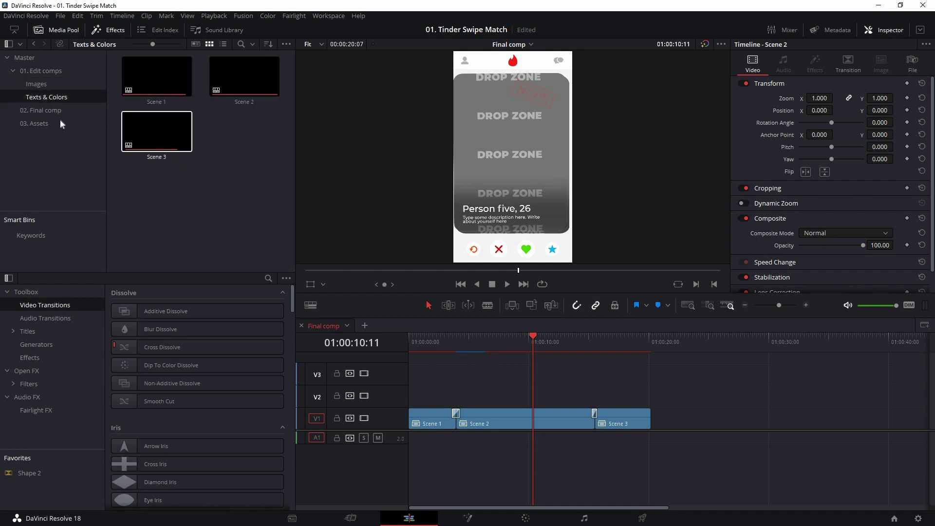
left_click(48, 112)
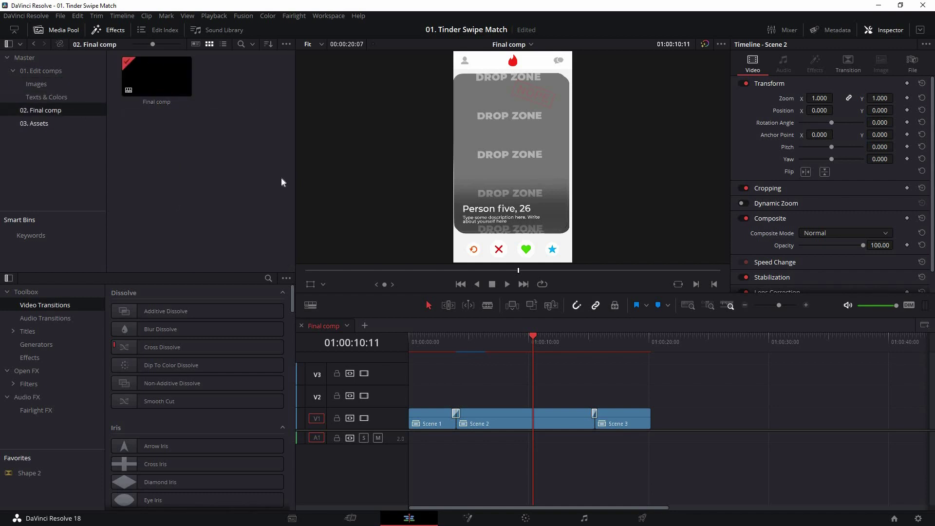
left_click(44, 123)
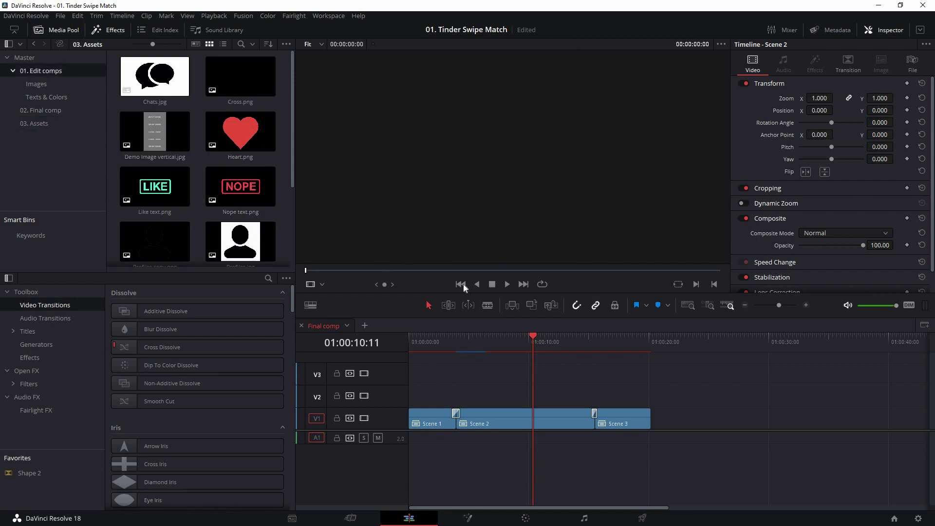
left_click(428, 346)
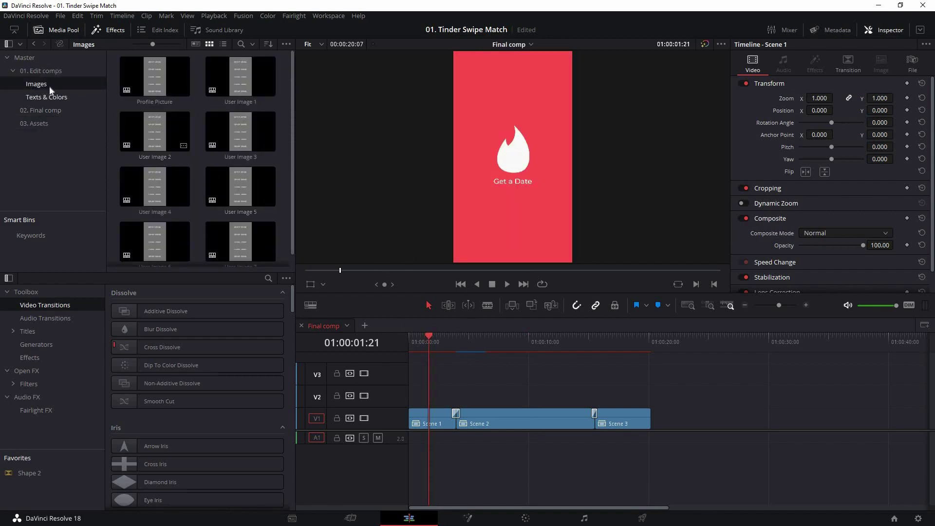
Step: Open the Profile Picture timeline from the Images bin and add a bin named Demo images with two sample portraits
left_click(161, 78)
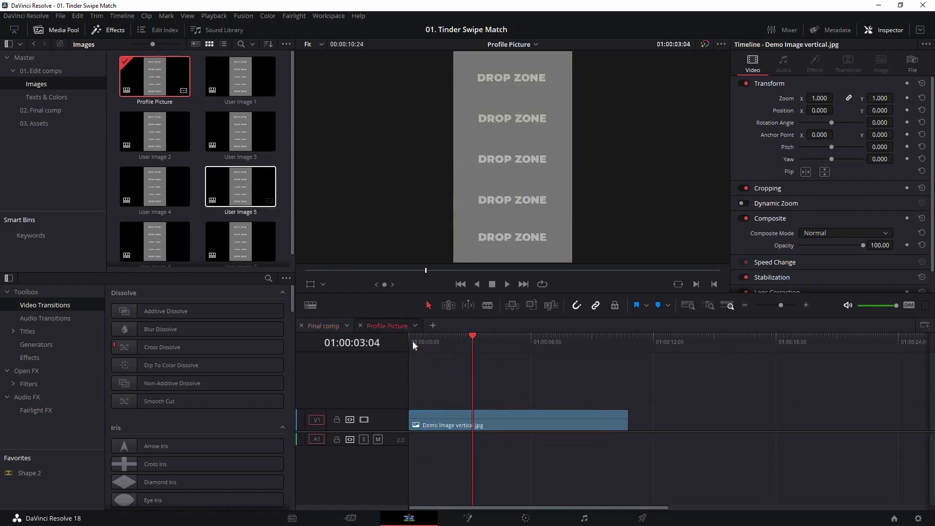
left_click_drag(456, 345, 461, 345)
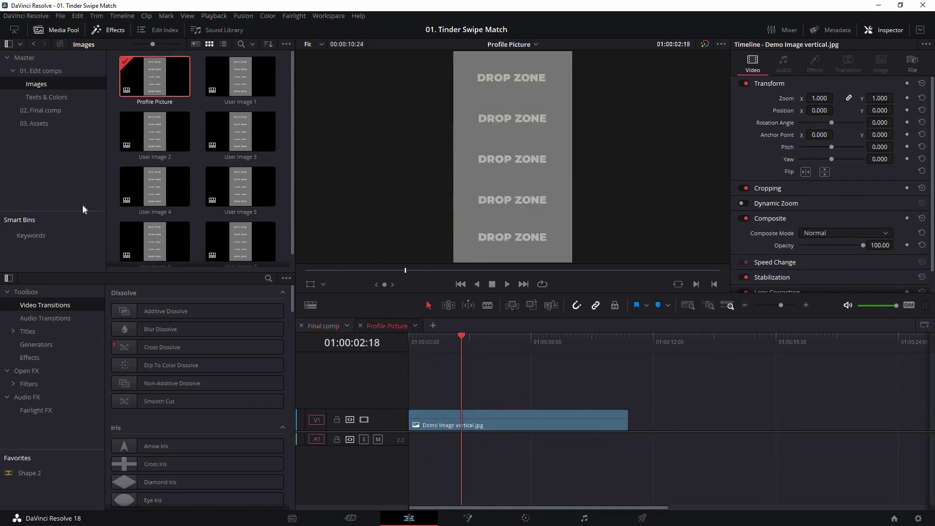
right_click(26, 152)
left_click(49, 158)
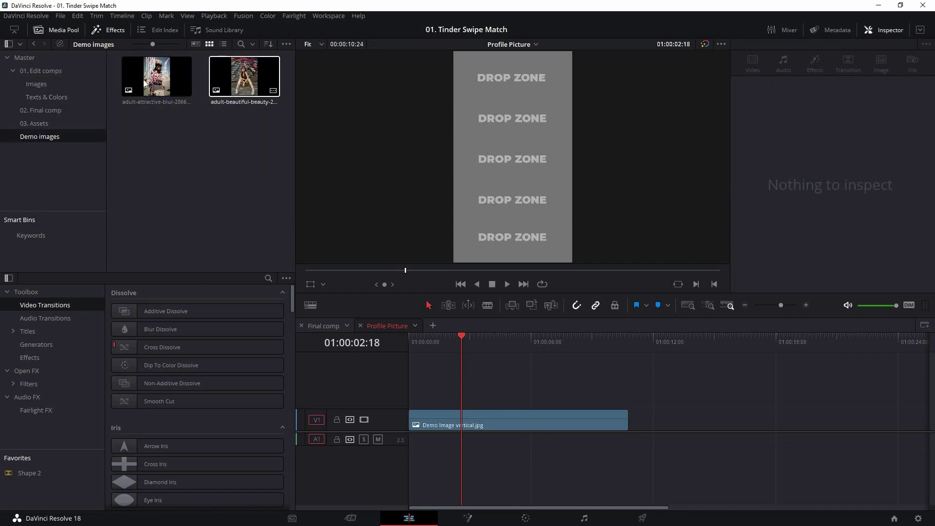
Step: Place adult-attractive-blur-2866079.jpg on track V2 over the full length of the Demo Image vertical.jpg placeholder and enlarge it slightly
left_click_drag(156, 76, 627, 394)
left_click(600, 399)
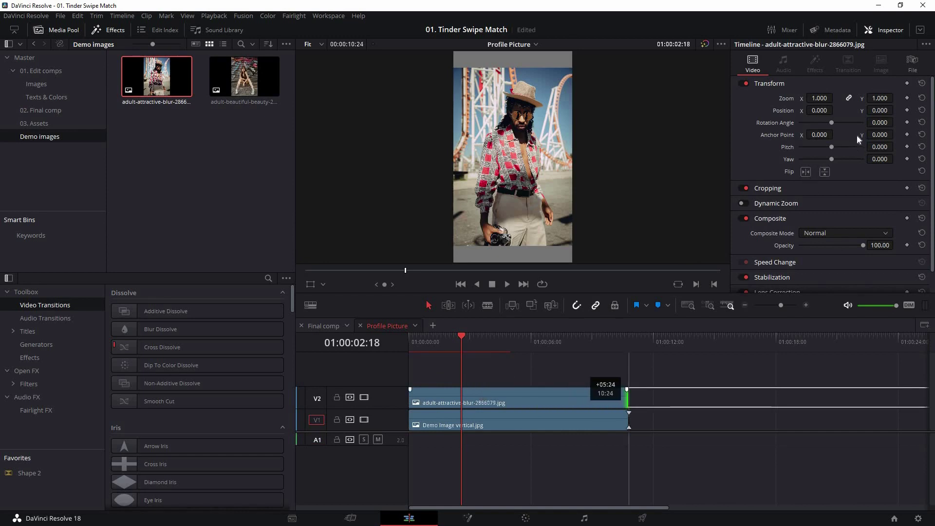
left_click_drag(820, 98, 378, 339)
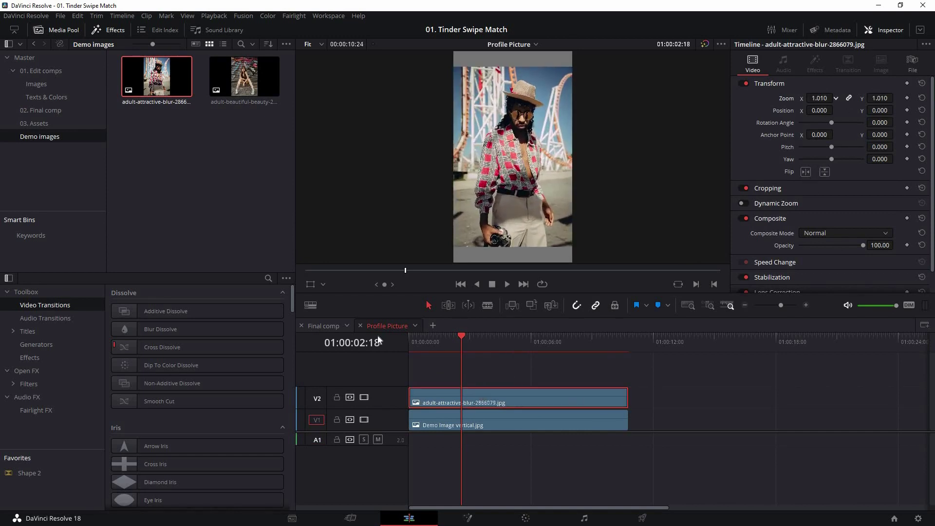
left_click(520, 429)
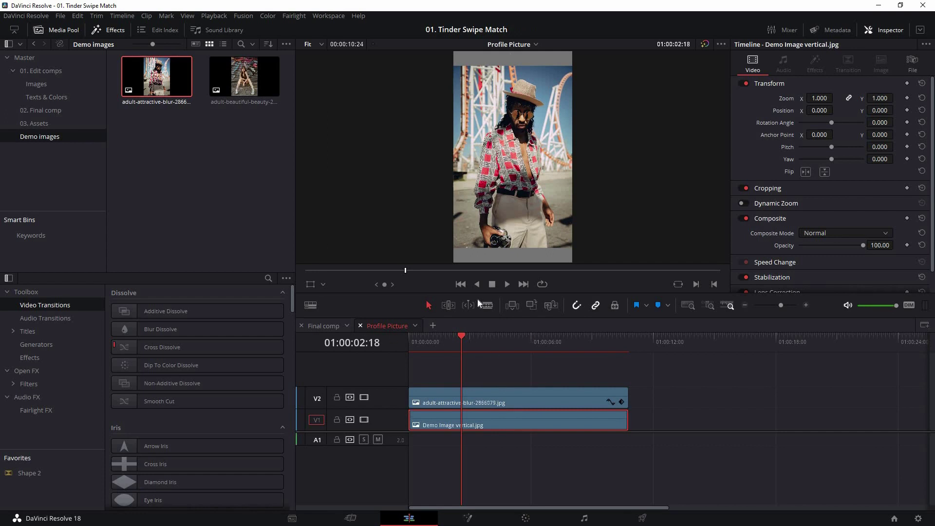
Step: Play Scene 1 of the Final comp timeline to check the profile picture inside the flame logo
left_click_drag(422, 343, 434, 343)
key("space")
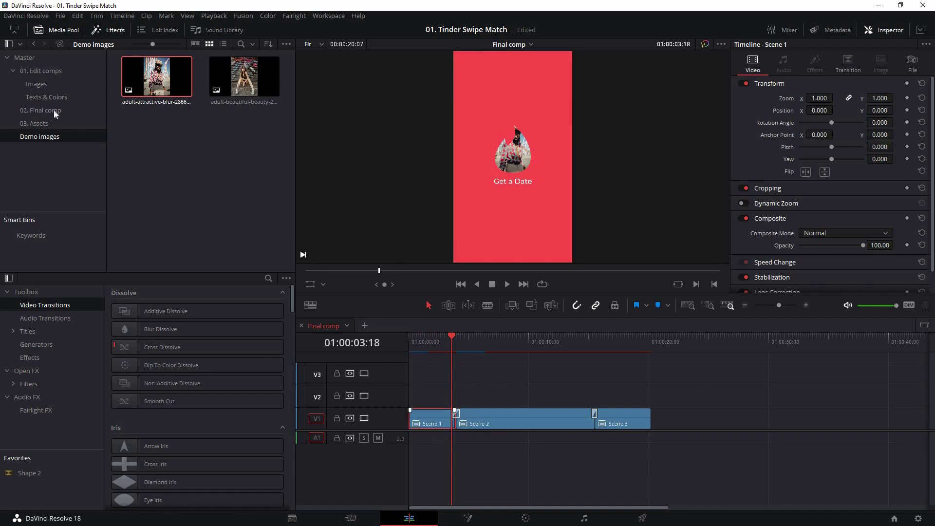
Step: In the Scene 1 timeline from Texts & Colors, set the title's Picture Scale to 0.719 and shift the picture down so the face fills the flame
left_click(157, 86)
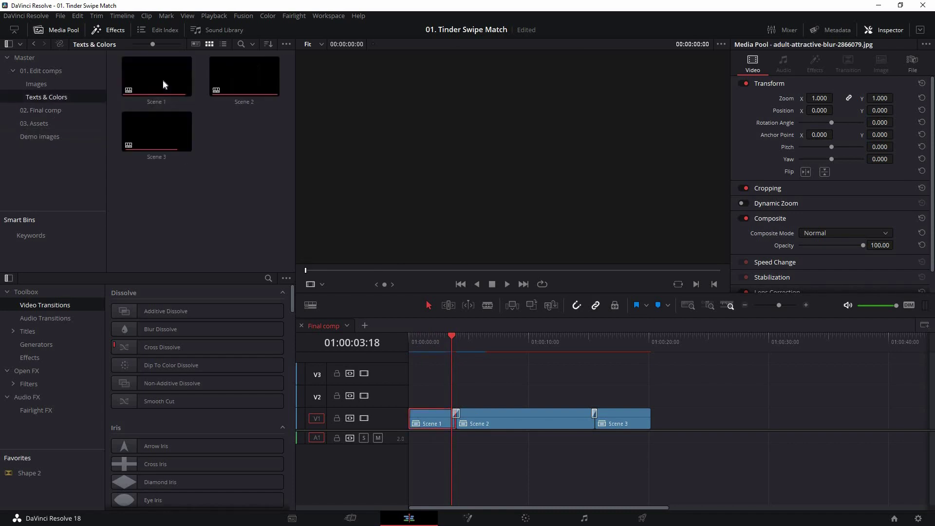
double_click(163, 80)
left_click_drag(440, 346, 455, 422)
left_click(455, 423)
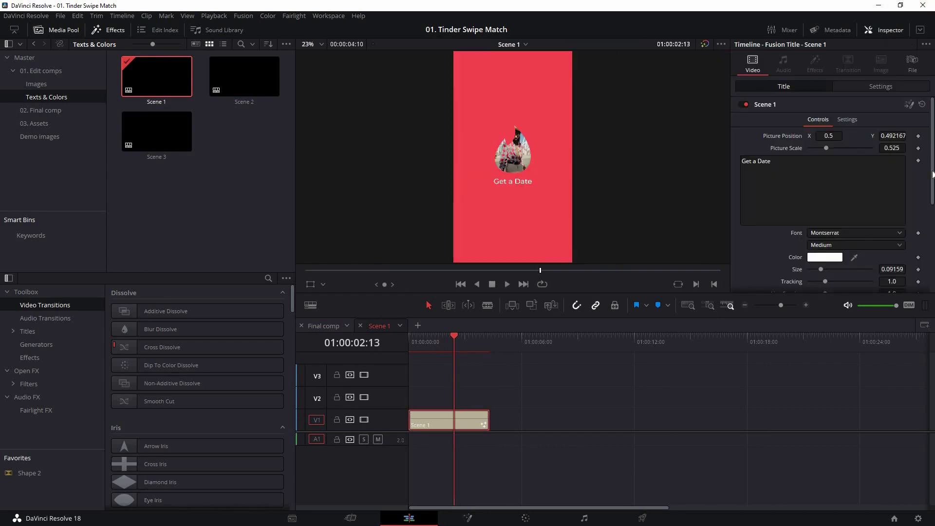
scroll(791, 136, "down", 5)
scroll(799, 139, "up", 5)
left_click(827, 147)
left_click_drag(827, 148, 832, 147)
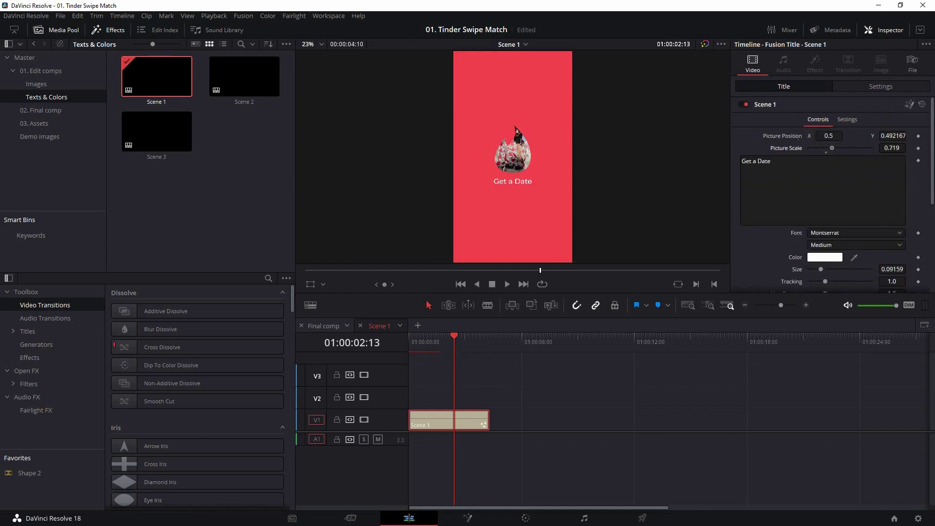
left_click_drag(893, 136, 861, 135)
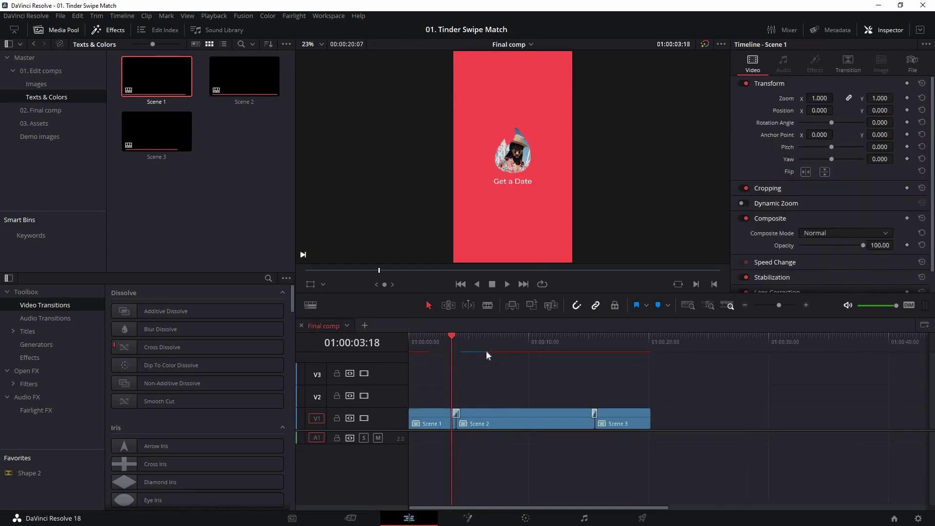
Step: Preview Scene 2 of Final comp at 01:00:06:13 and pick User Image 1 in the Images bin
left_click_drag(486, 350, 486, 414)
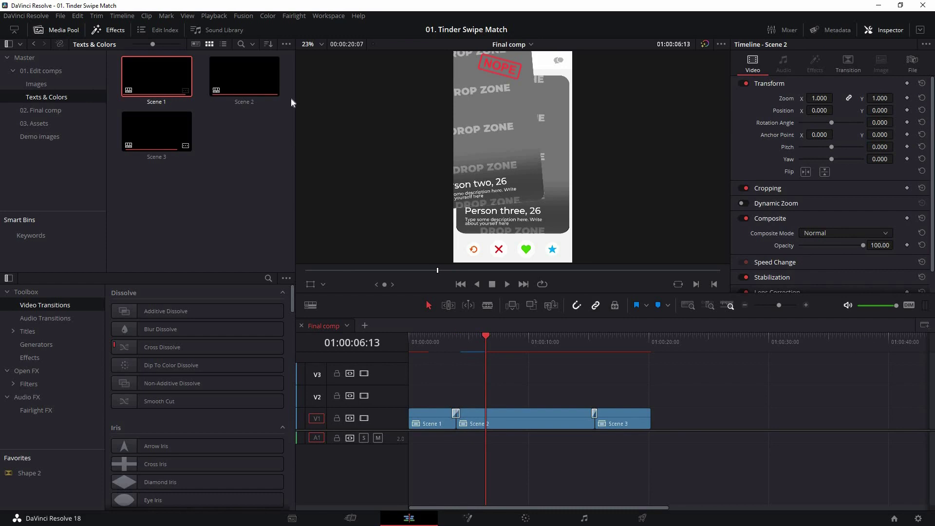
left_click(37, 84)
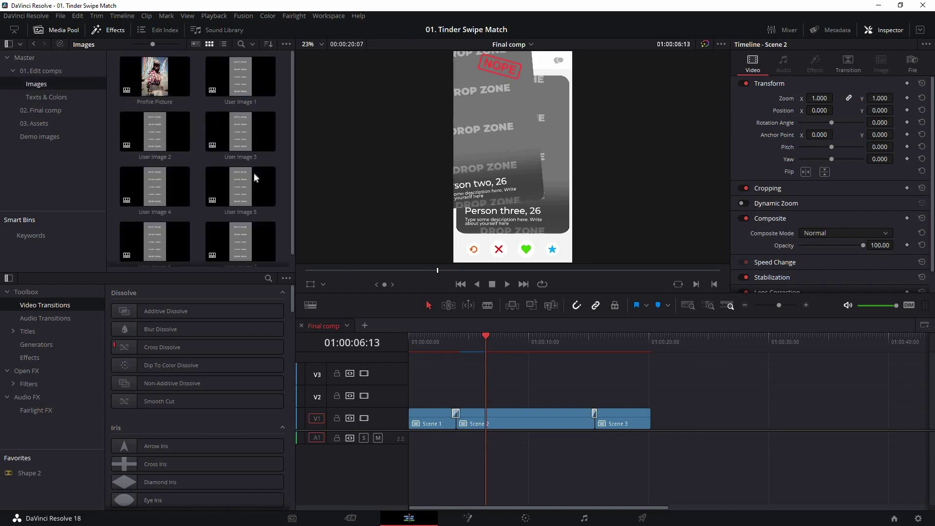
scroll(234, 84, "down", 1)
scroll(233, 81, "up", 1)
double_click(233, 81)
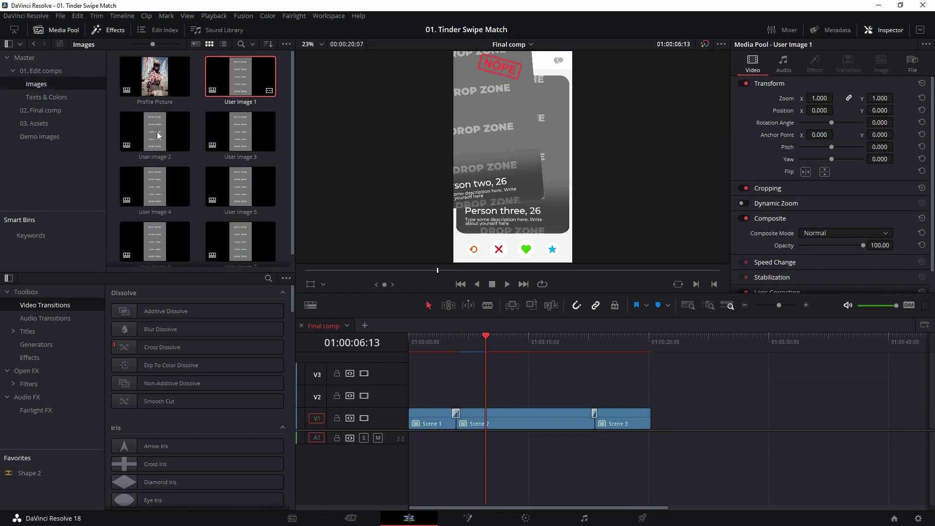
Step: In User Image 2, place adult-beautiful-beauty-2115650.jpg on track V2 over the placeholder's full length and set its Zoom to 1.410
left_click(49, 137)
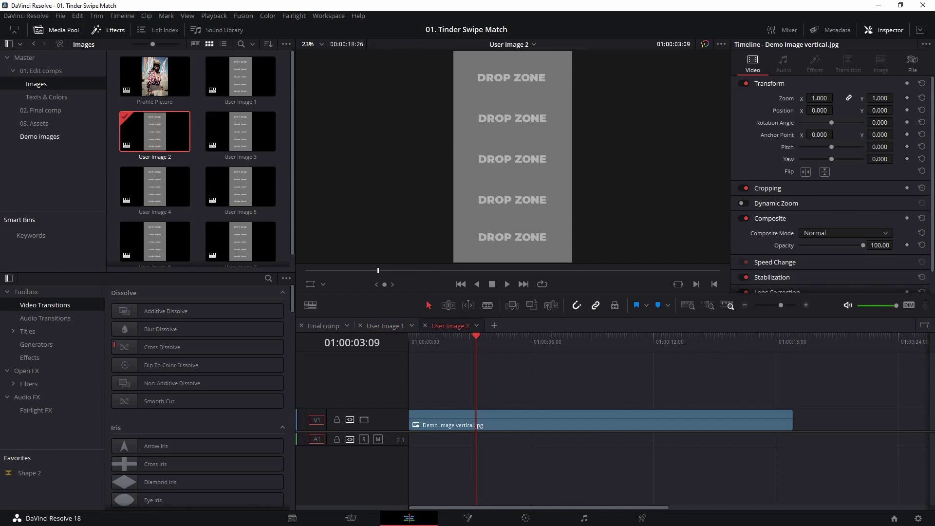
left_click_drag(244, 76, 502, 399)
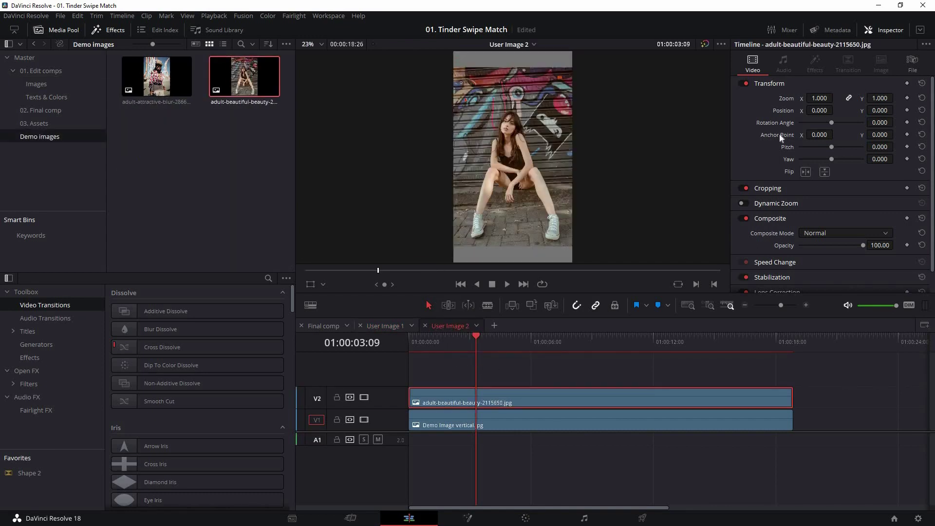
Step: In User Image 1, place adult-beautiful-cute-1144171.jpg on track V2, extend it to the placeholder's end and enlarge it to fill the frame
left_click(387, 326)
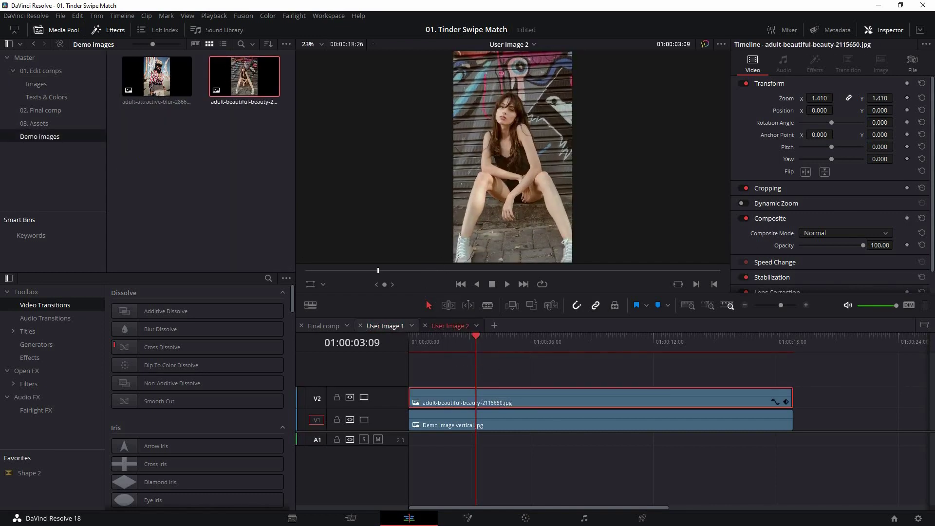
left_click_drag(156, 132, 419, 397)
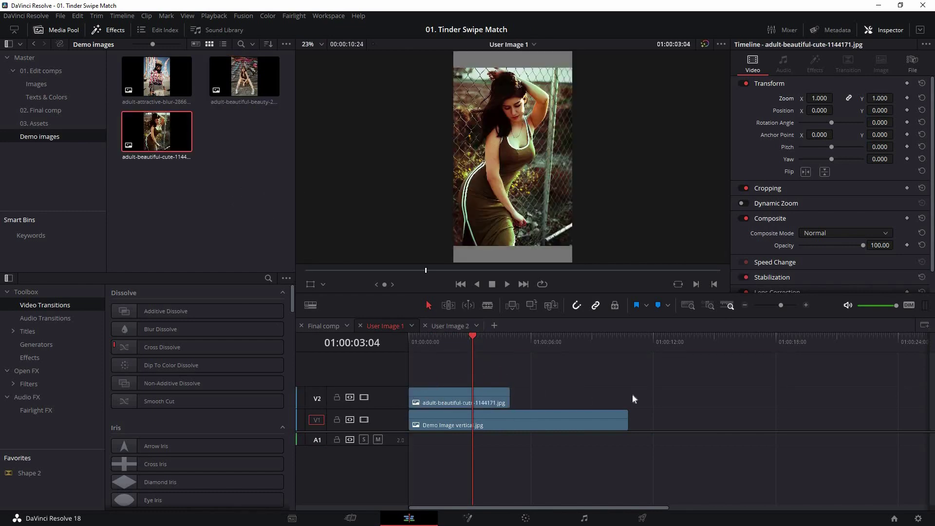
left_click_drag(509, 399, 628, 398)
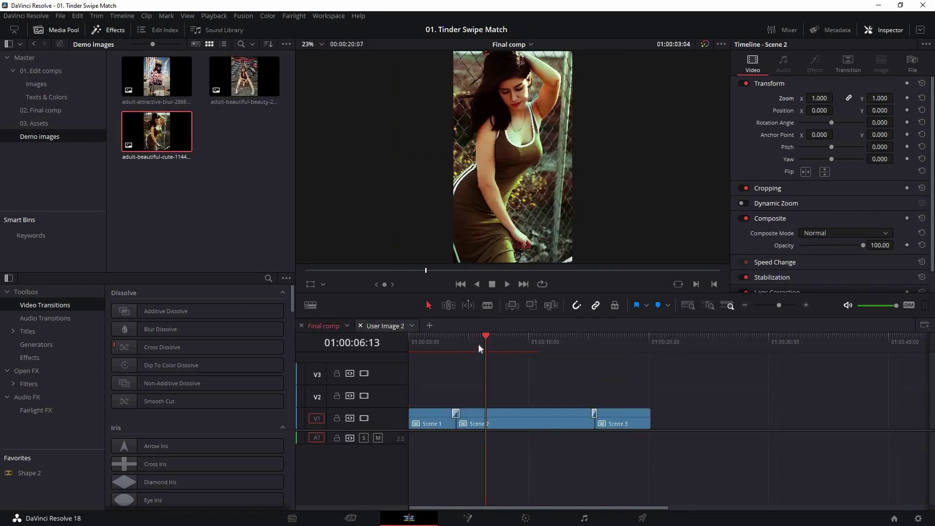
Step: Check Scene 2 of Final comp around 01:00:05:24 and delete the project's render cache to refresh the images
mouse_move(481, 345)
left_mouse_down()
mouse_move(477, 339)
mouse_move(496, 369)
mouse_move(463, 346)
mouse_move(479, 340)
mouse_move(484, 361)
mouse_move(477, 352)
left_mouse_up()
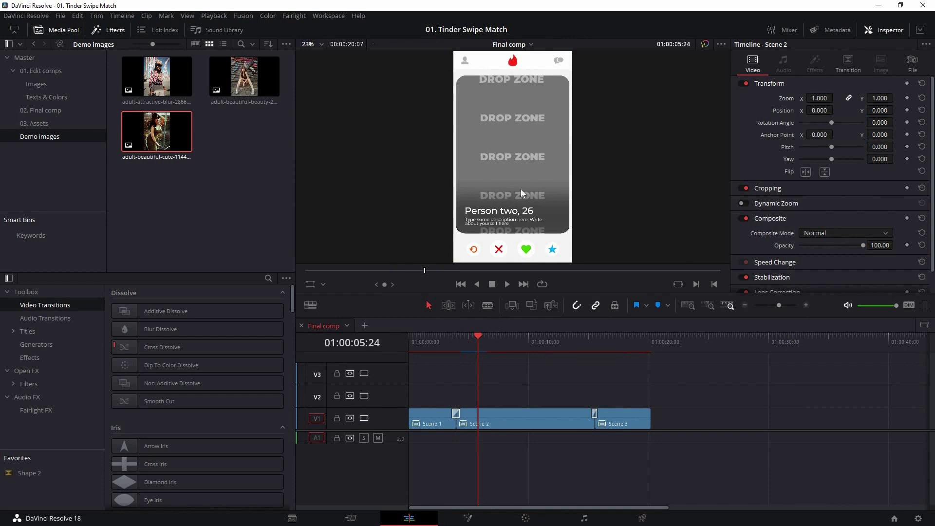
key("q")
left_click(214, 16)
mouse_move(273, 73)
left_click(376, 73)
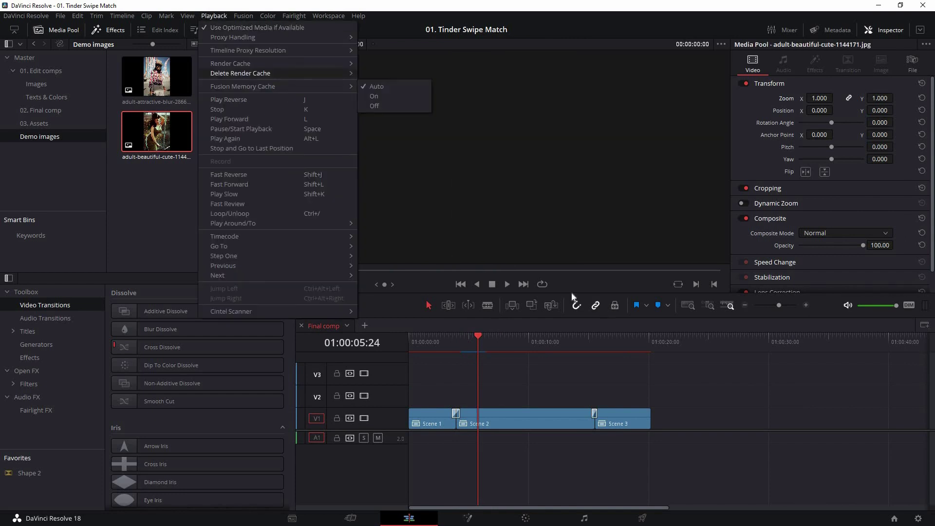
key("Return")
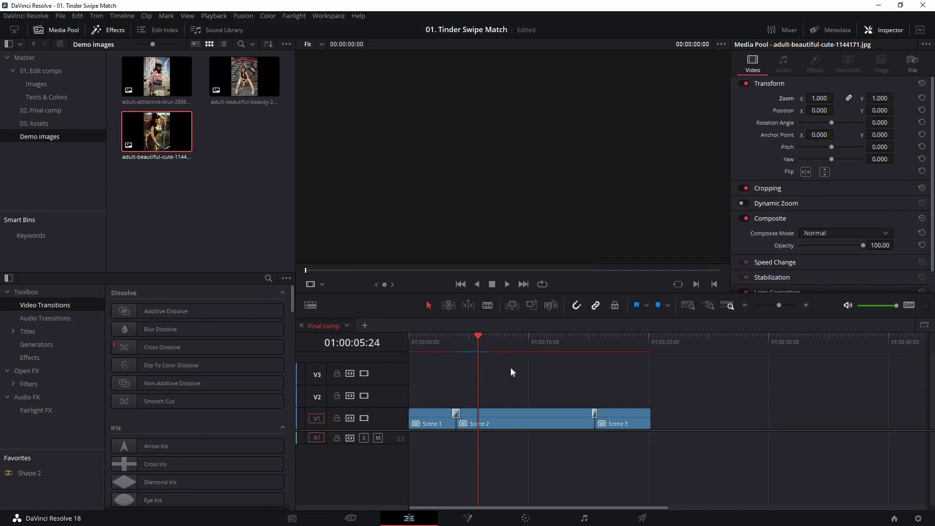
Step: Play Scene 2 of Final comp from 01:00:05:24 to check the replaced user images
left_click(477, 342)
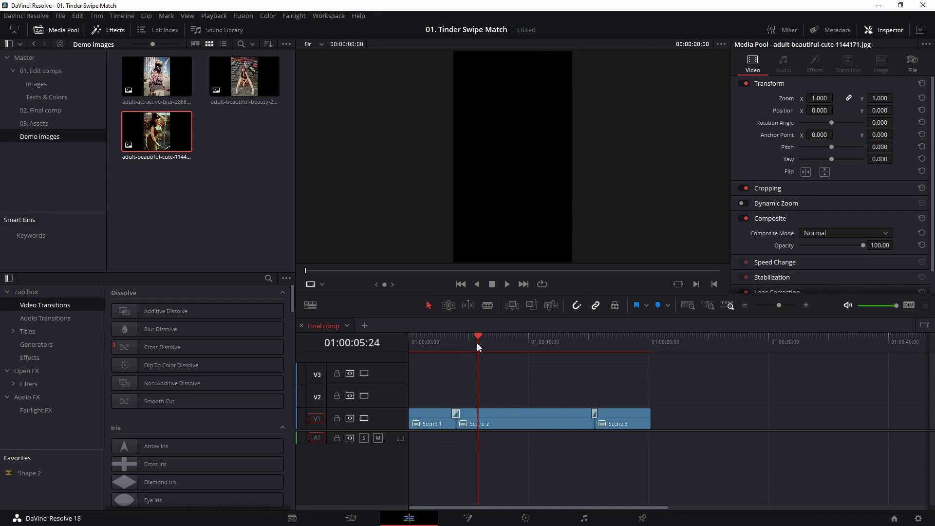
key("space")
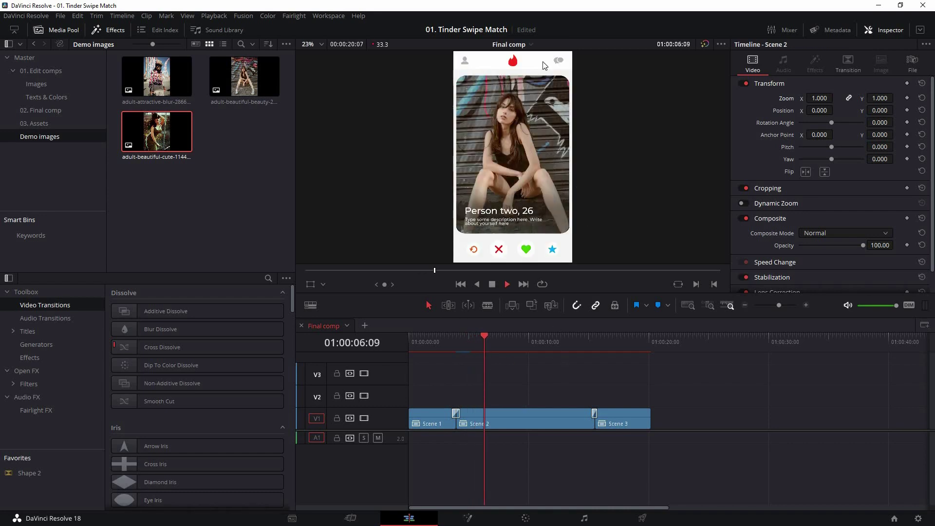
key("space")
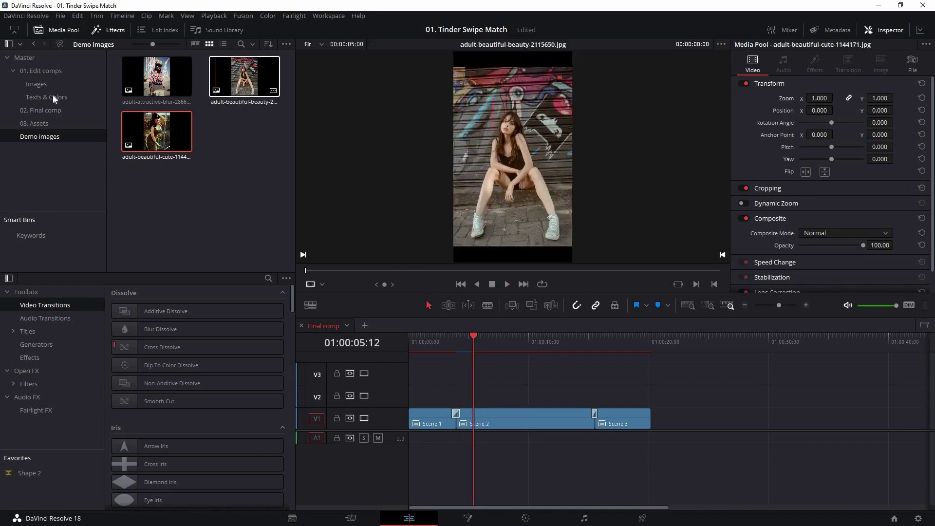
Step: Open User Image 7 from the Images bin and cover its placeholder with adult-beautiful-beauty-2887878.jpg
left_click(37, 85)
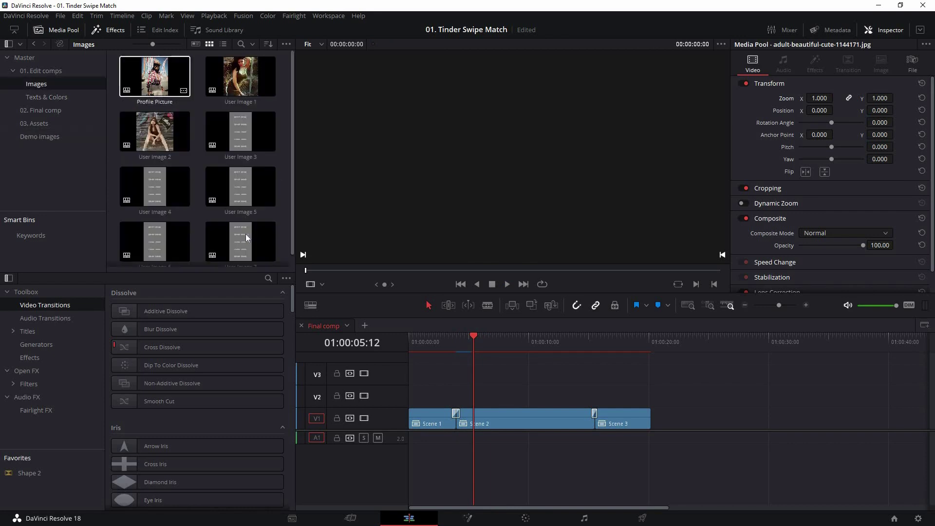
scroll(247, 233, "down", 1)
left_click(259, 233)
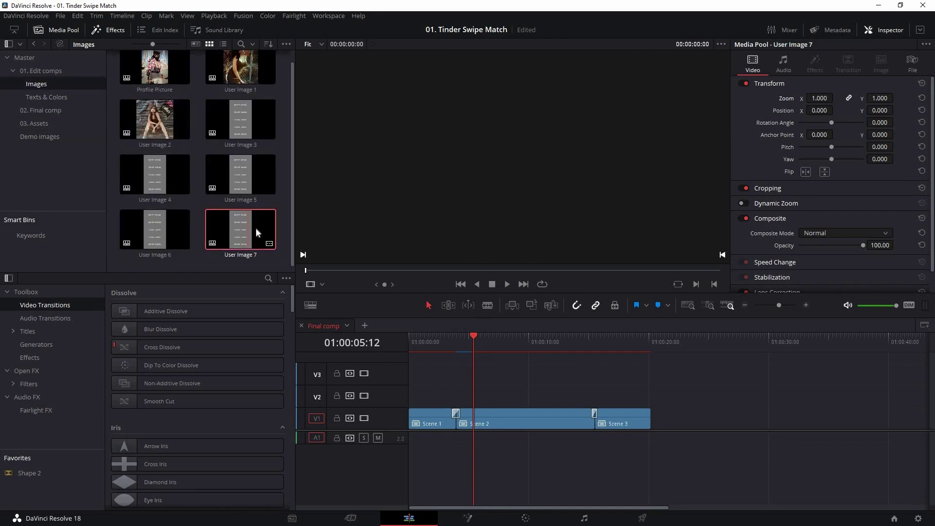
double_click(256, 227)
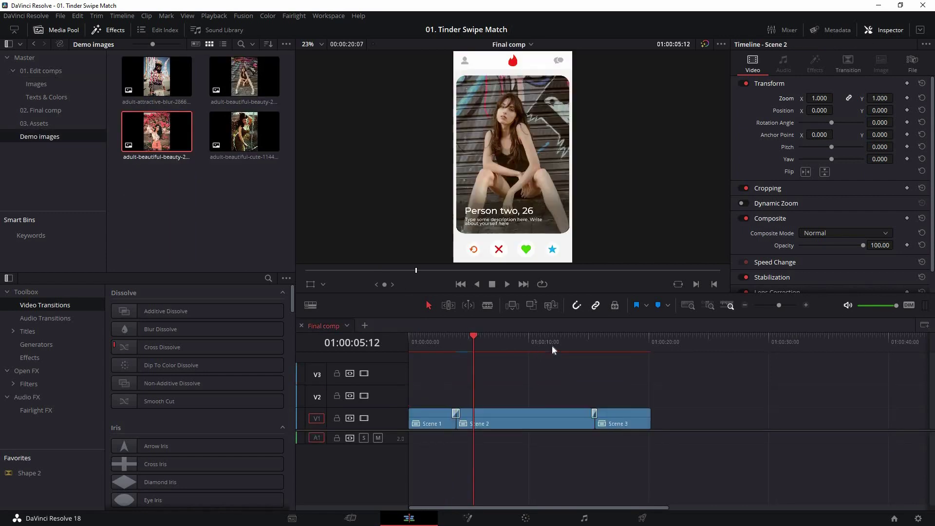
Step: Play Final comp from 01:00:12:00 to check the Person seven card and the match screen, and return to 01:00:10:08
left_click(551, 346)
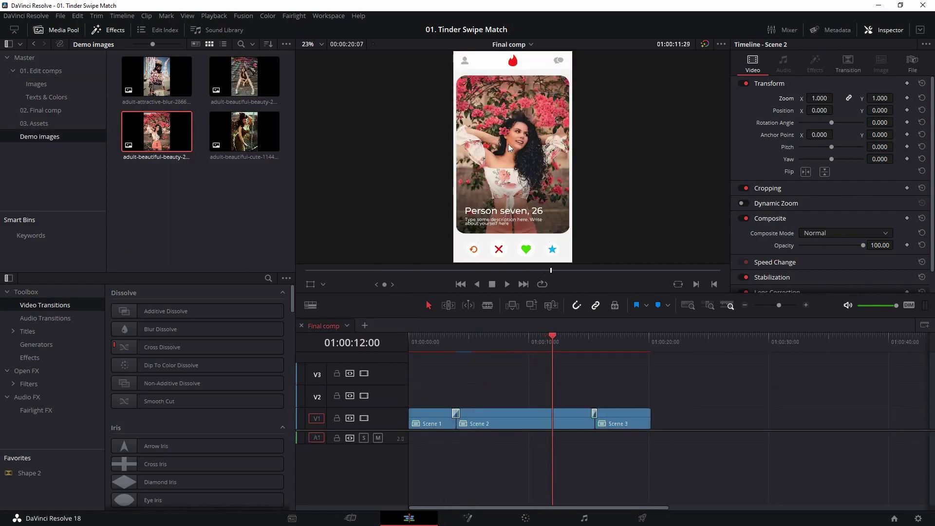
key("space")
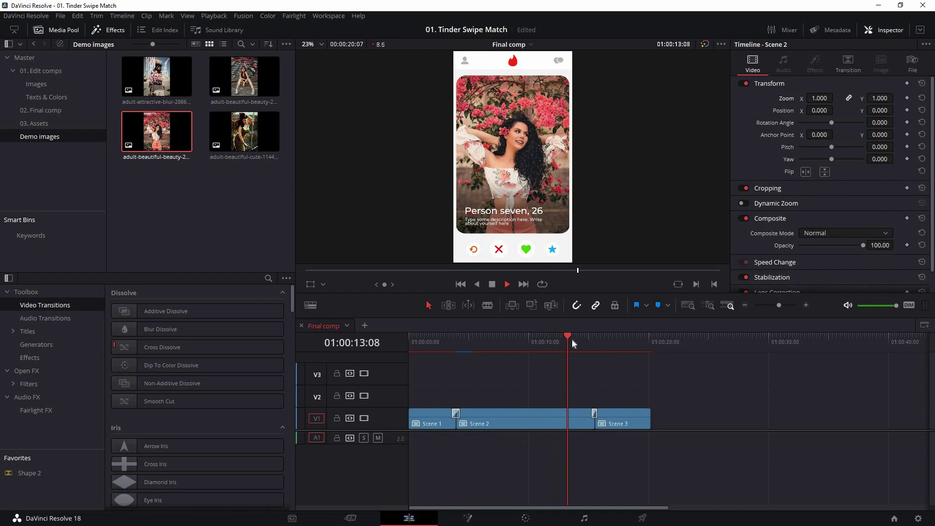
key("space")
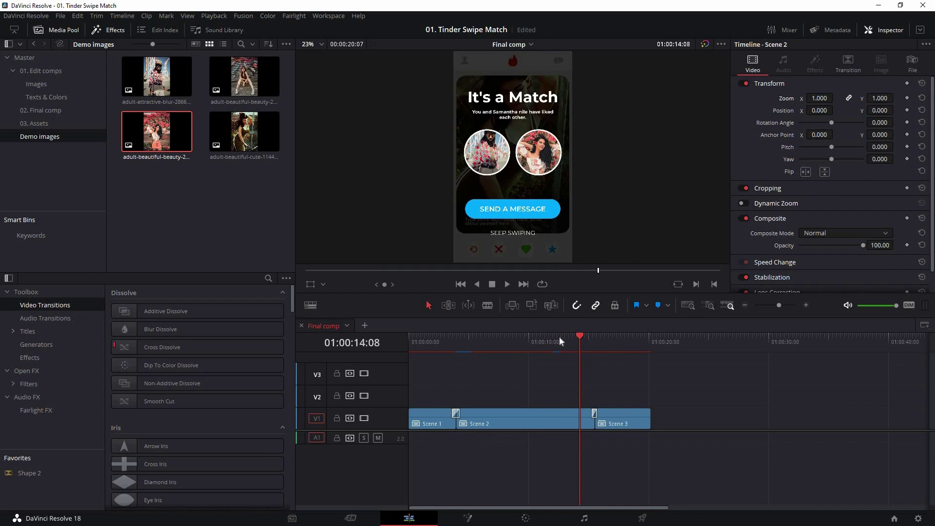
left_click(532, 343)
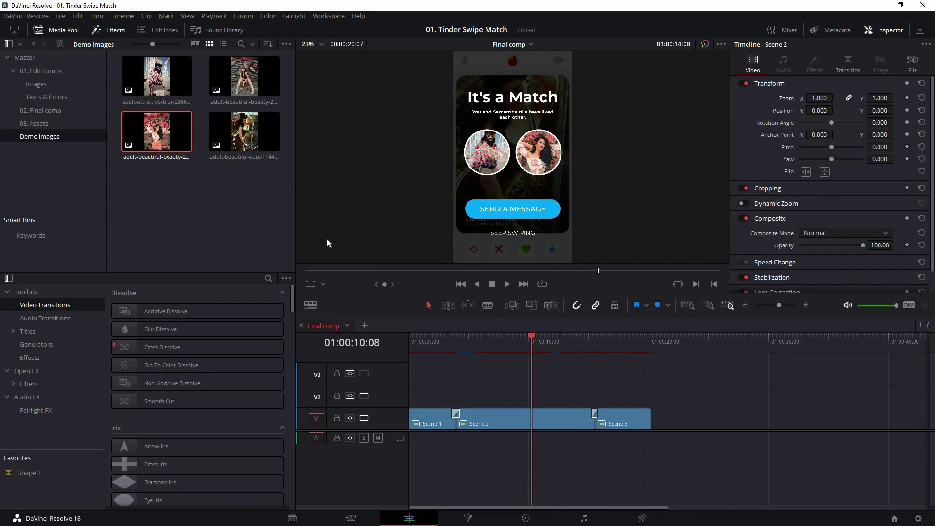
Step: Open the Scene 2 timeline from the Texts & Colors bin and select its title clip to show the controls
left_click(47, 97)
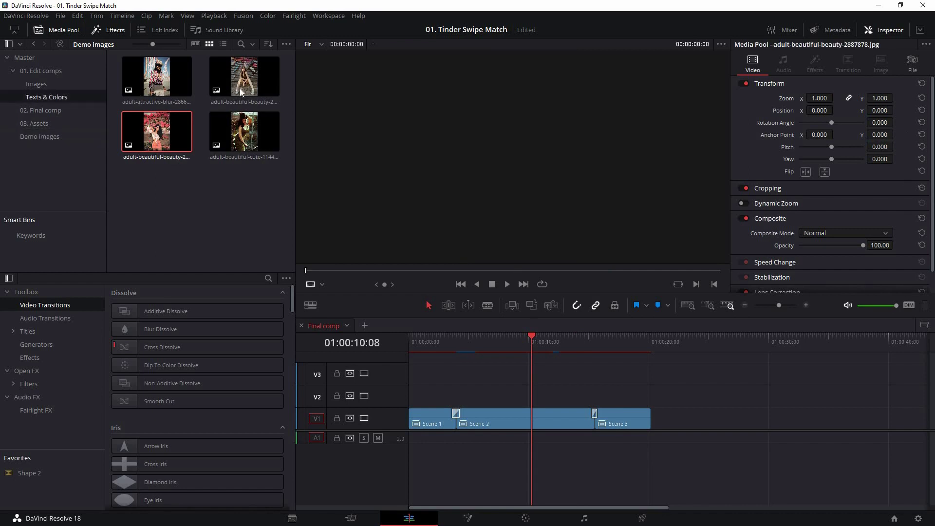
double_click(458, 420)
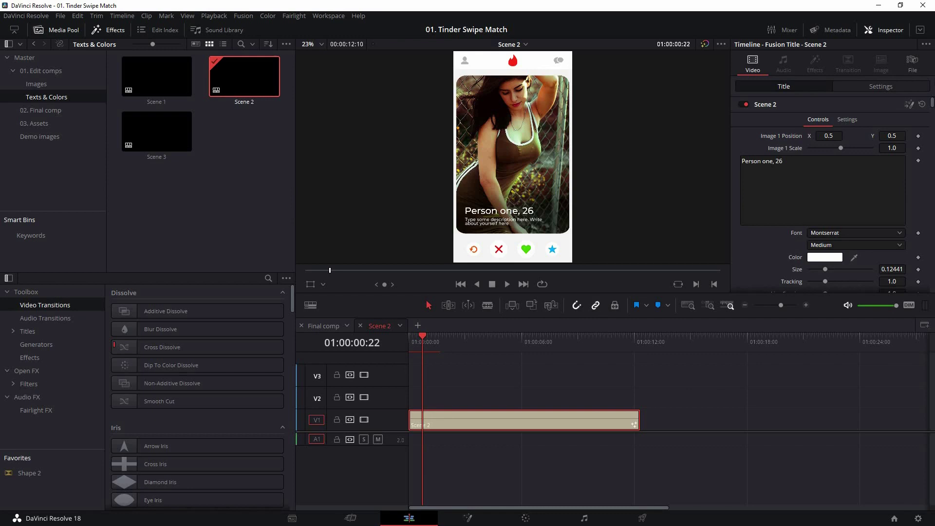
scroll(814, 103, "down", 5)
scroll(776, 129, "up", 8)
Step: Try an Image 1 Scale of 2.84 on the Scene 2 title and undo it
left_click(853, 149)
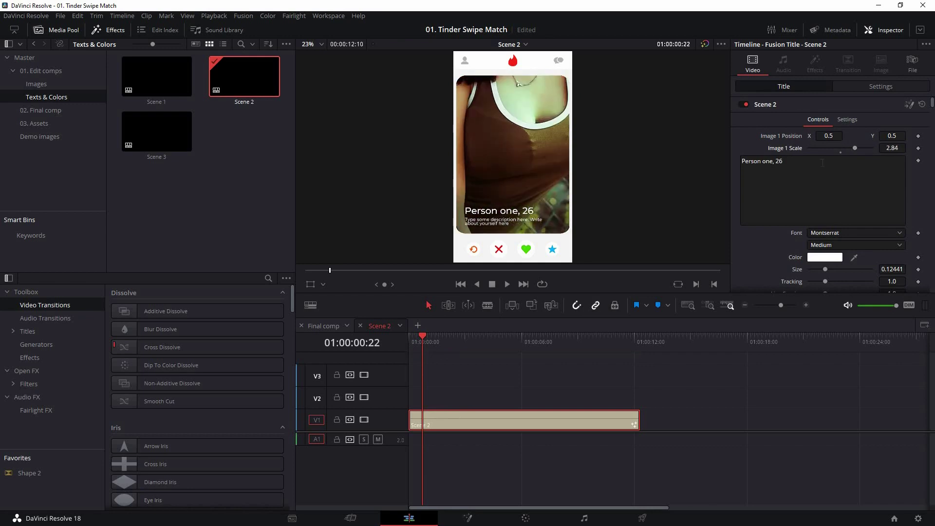
key("ctrl+z")
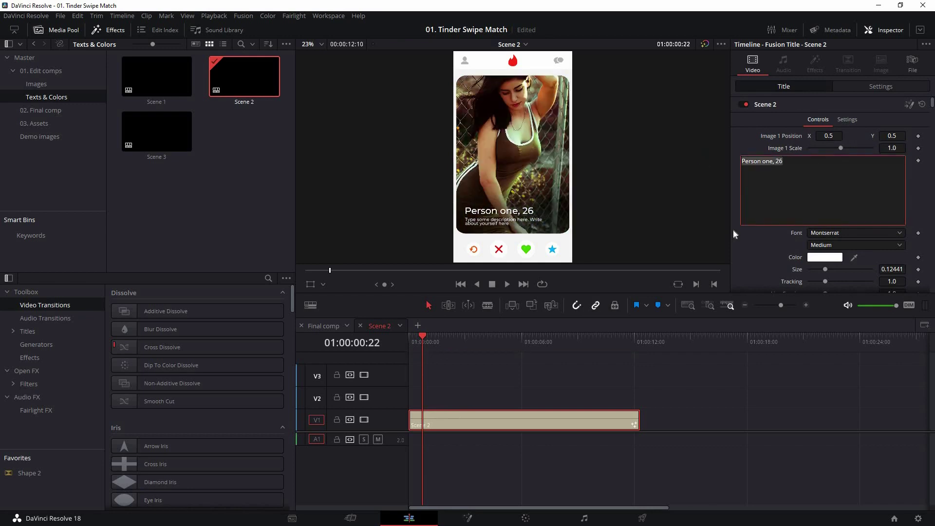
Step: Replace the "Person one, 26" text with "asfafafafafa" and select the whole description text of the same card
type("asfafafafafa")
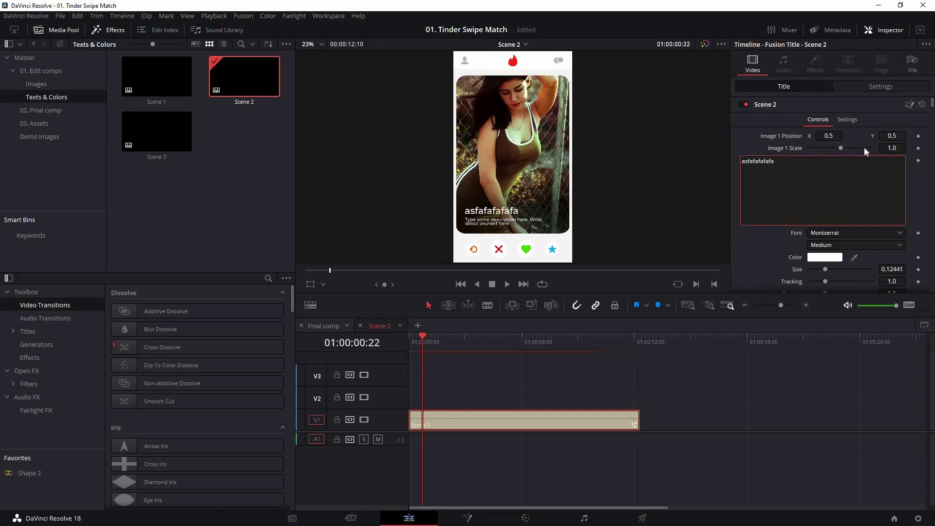
scroll(915, 181, "down", 3)
scroll(845, 202, "down", 2)
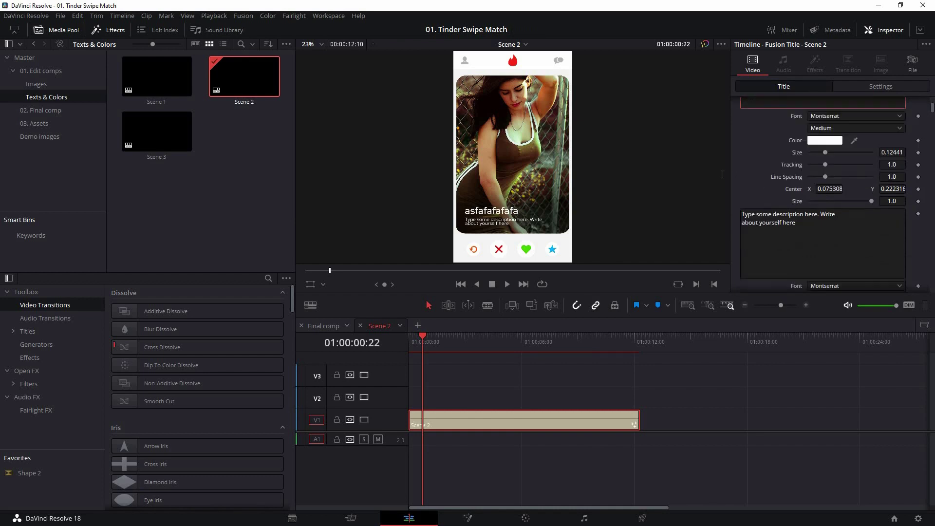
left_click(844, 205)
key("ctrl+a")
Step: Show the Person two card at 01:00:01:20 and slightly increase Image 2 Scale
scroll(787, 175, "down", 5)
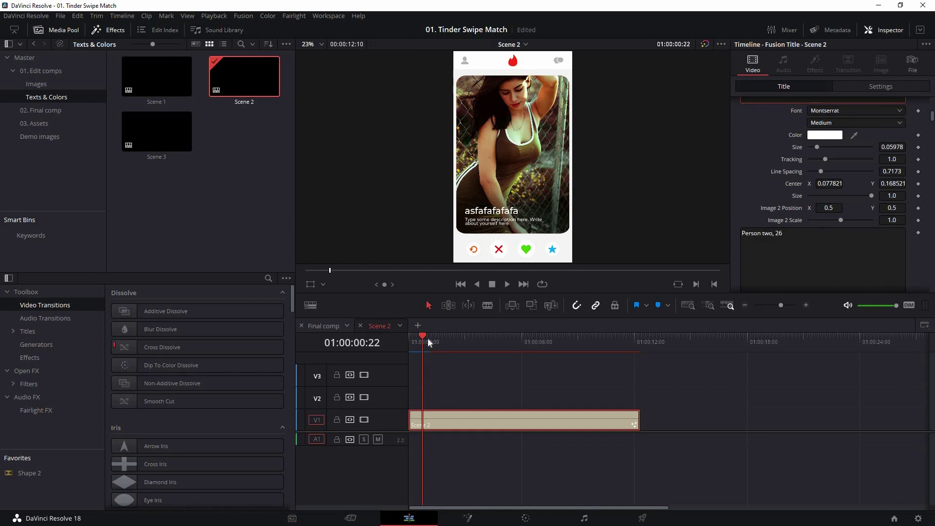
left_click_drag(437, 339, 440, 339)
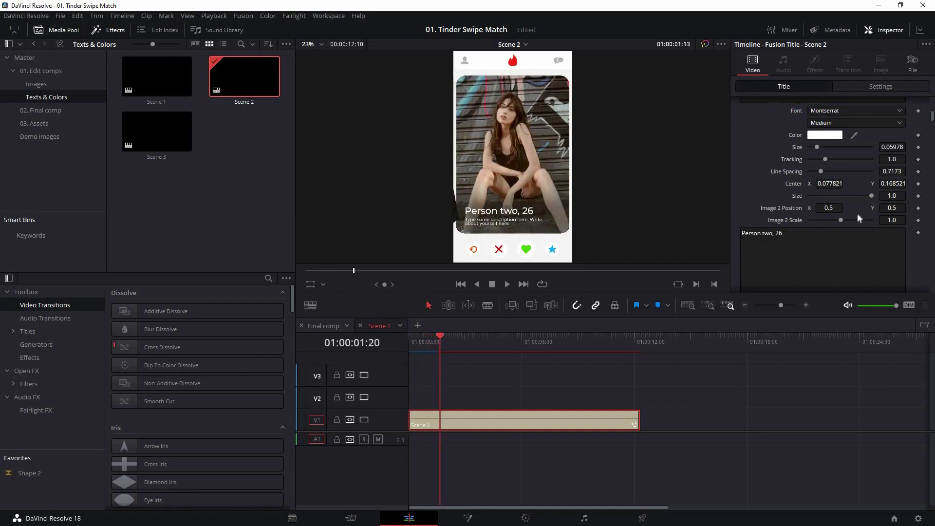
left_click_drag(842, 220, 845, 220)
Step: Look through the remaining people's image and text settings, including the Person seven texts, down to the "It's a Match" heading
scroll(882, 204, "down", 1)
scroll(882, 204, "down", 1)
left_click_drag(933, 121, 932, 161)
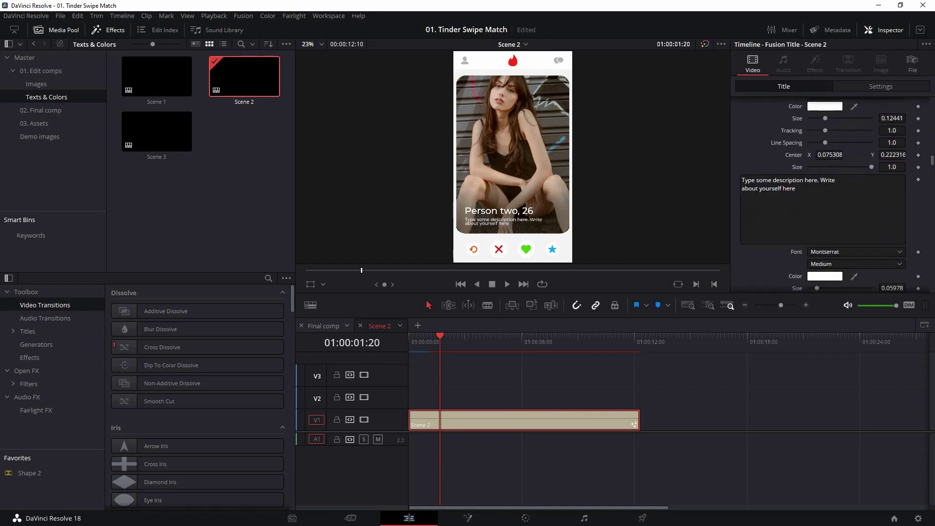
scroll(823, 195, "down", 4)
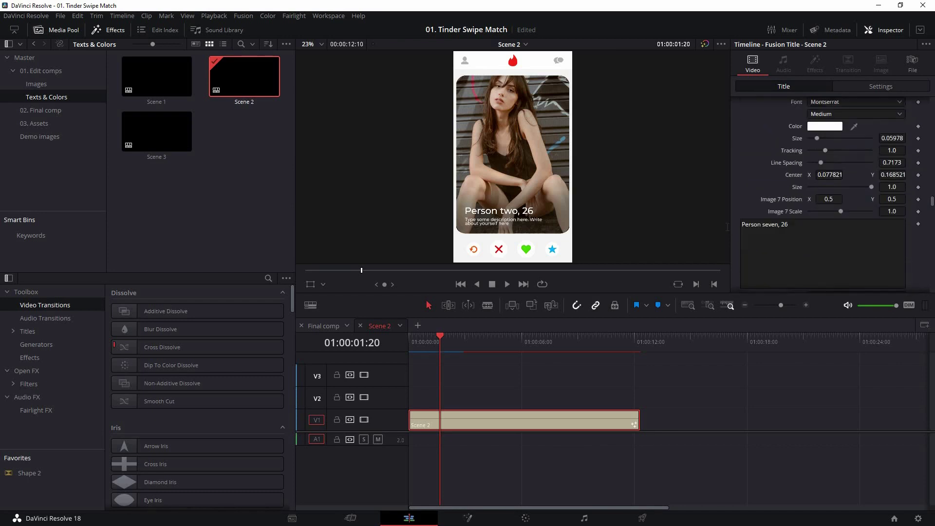
left_click(799, 227)
key("ctrl+shift+Left")
key("ctrl+shift+Left")
key("ctrl+shift+Left")
key("ctrl+shift+Left")
left_click_drag(932, 204, 933, 216)
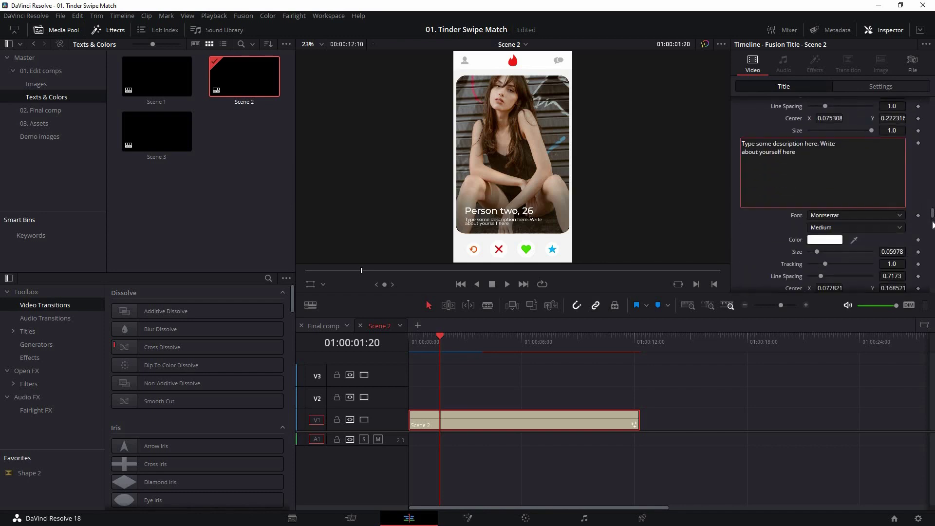
scroll(828, 195, "down", 5)
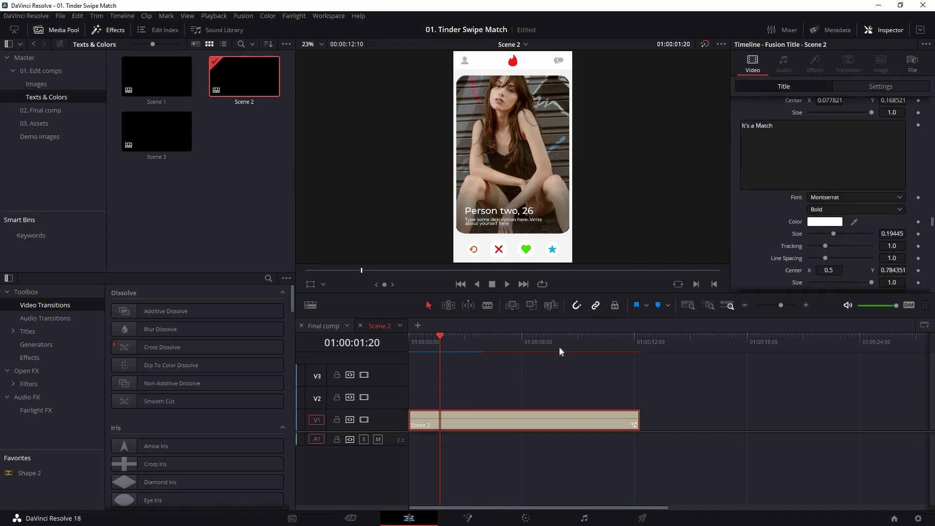
Step: Show the match screen at 01:00:10:11 and set the scale below Matched Image 2 Position to 1.44
left_click_drag(562, 344, 605, 339)
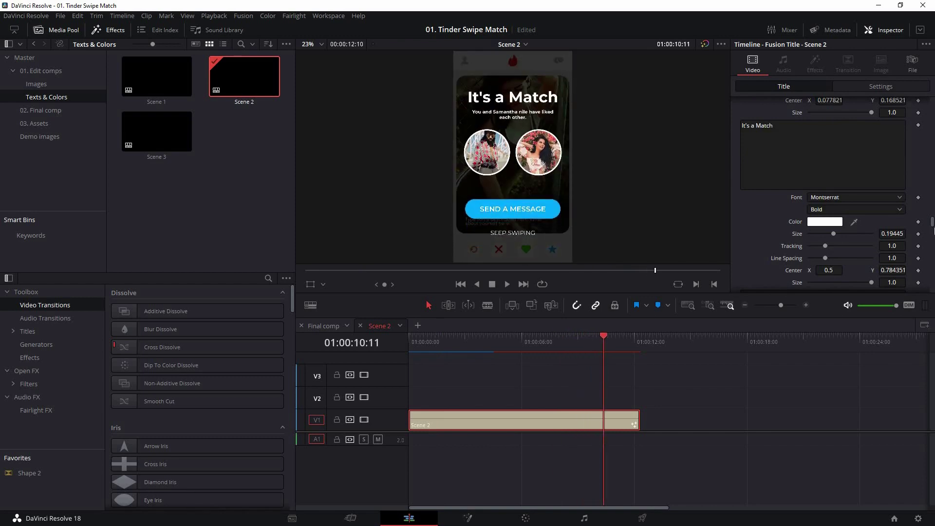
scroll(829, 195, "down", 8)
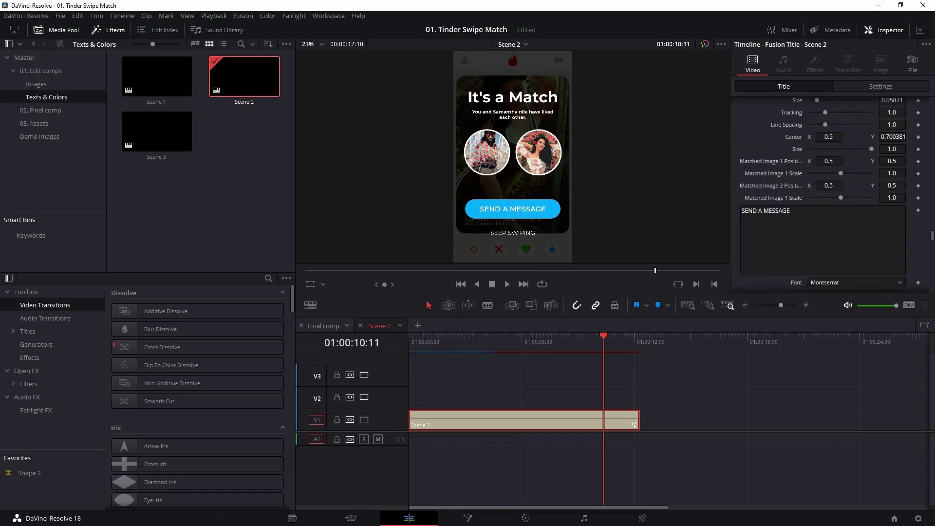
scroll(808, 204, "down", 3)
left_click(925, 219)
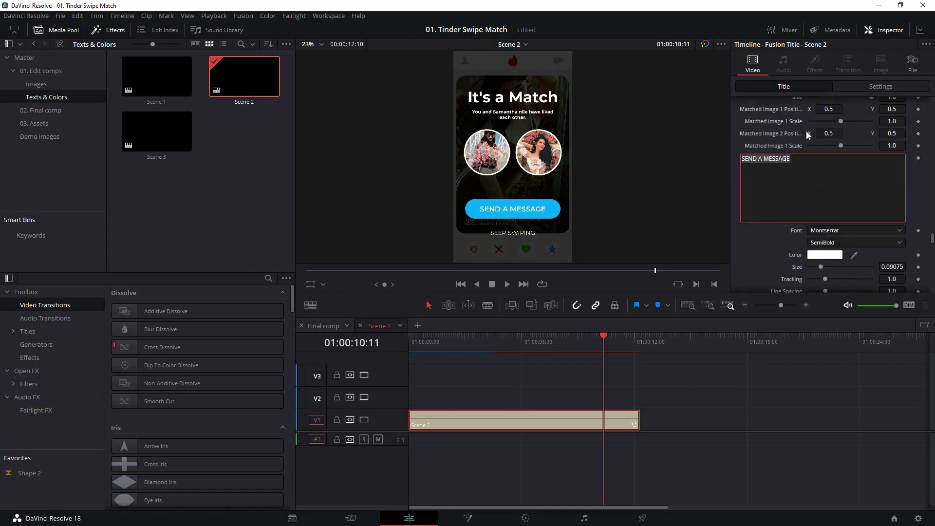
scroll(842, 175, "up", 2)
left_click_drag(848, 177, 844, 177)
Step: Examine Scene 2's remaining text and color settings, including the header, Tinder logo and top icons colors, with the Person four card shown at 01:00:05:10
left_click_drag(931, 240, 934, 241)
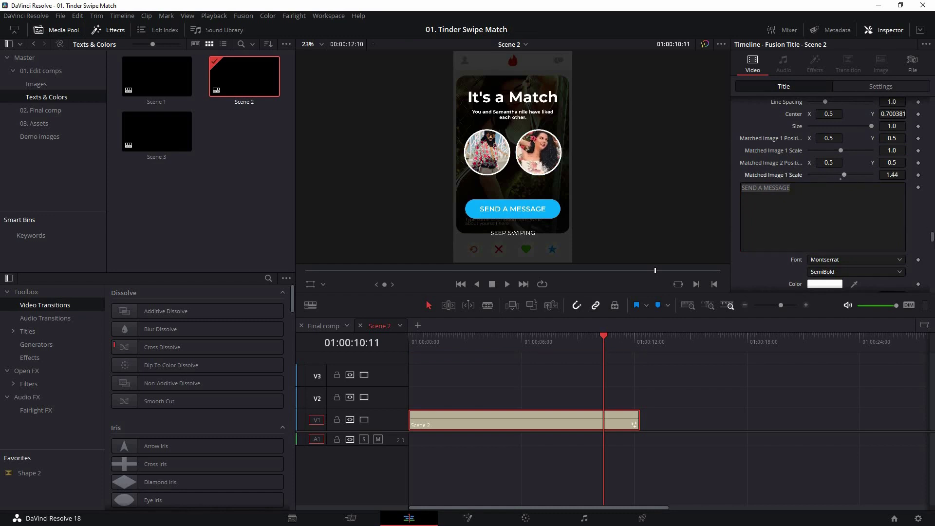
scroll(815, 208, "down", 6)
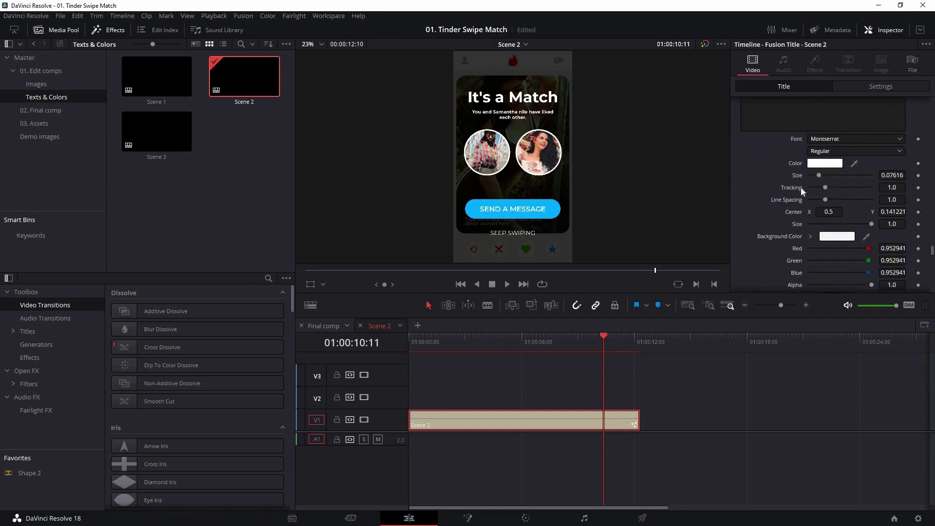
scroll(808, 185, "down", 2)
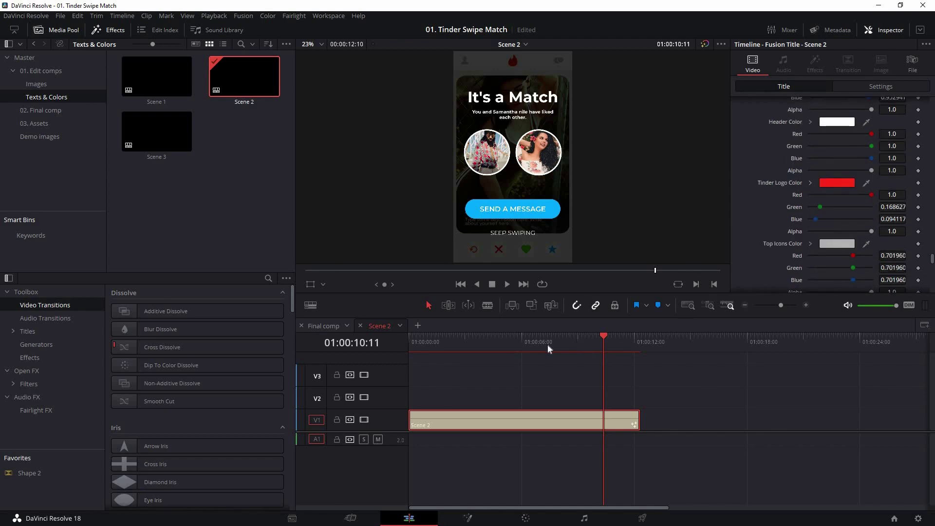
key("shift+Left")
key("shift+Left")
key("shift+Left")
key("shift+Left")
key("shift+Left")
key("Left")
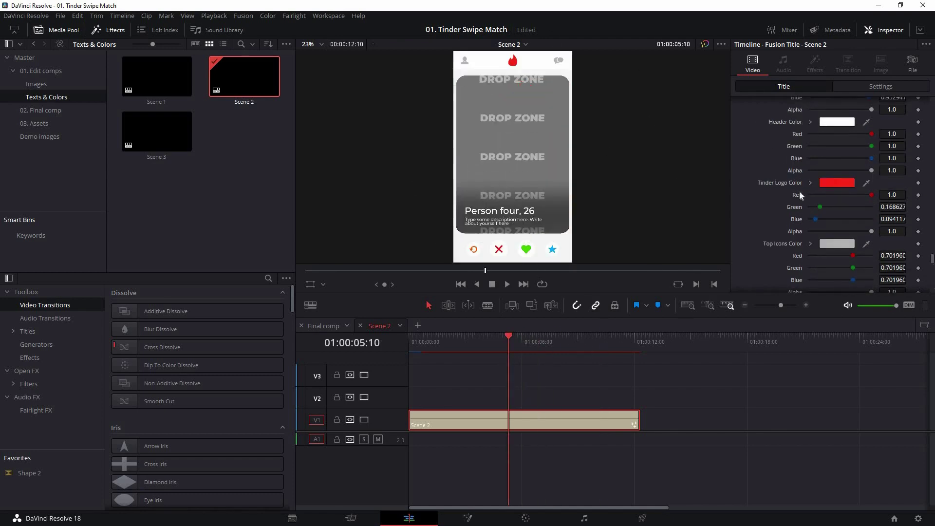
scroll(862, 184, "down", 15)
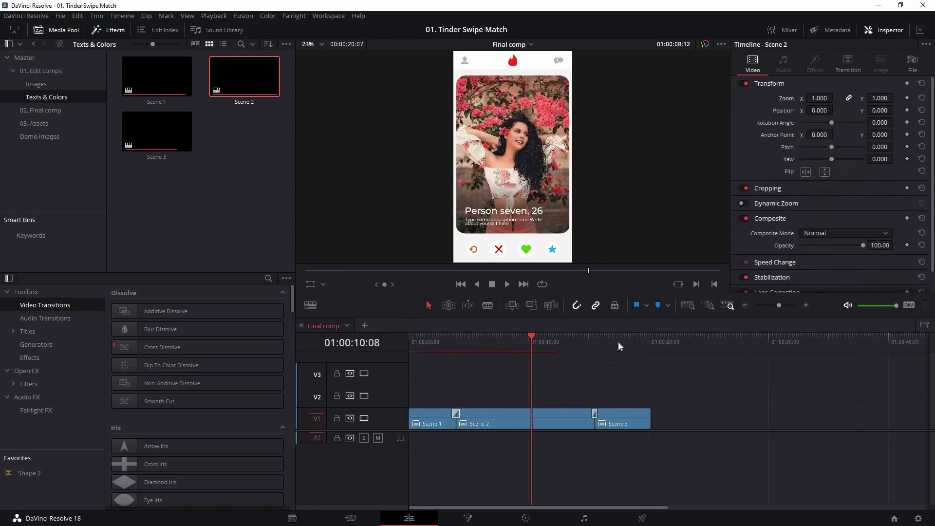
Step: Preview the Final comp timeline at several points across its scenes, ending in Scene 3 at 01:00:18:09
left_click(617, 342)
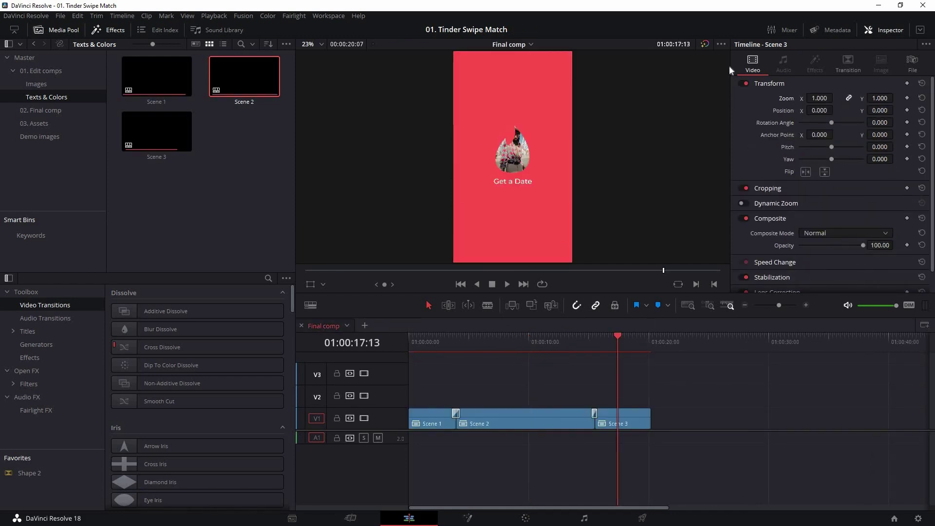
left_click(433, 343)
left_click(548, 343)
left_click(628, 343)
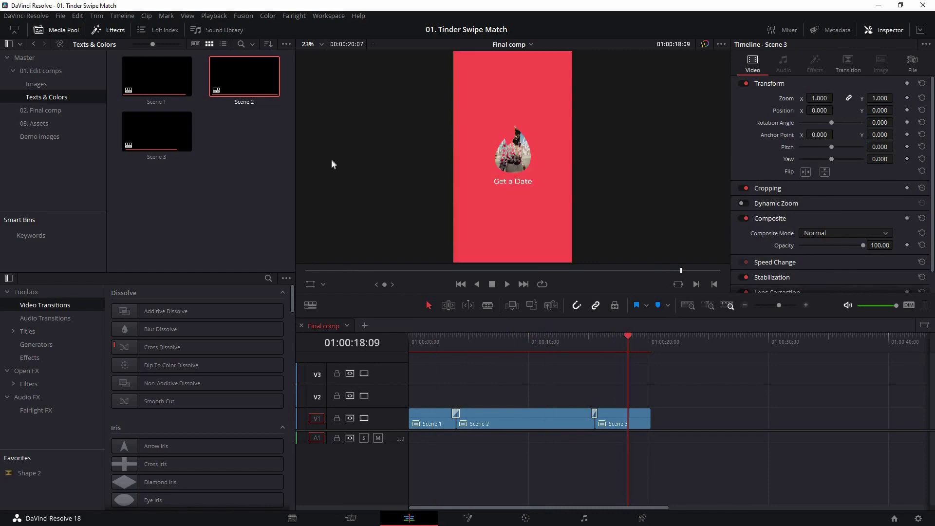
Step: Set up delivery of the Final comp timeline with the Videos folder as output location and add it to the render queue
key("shift+8")
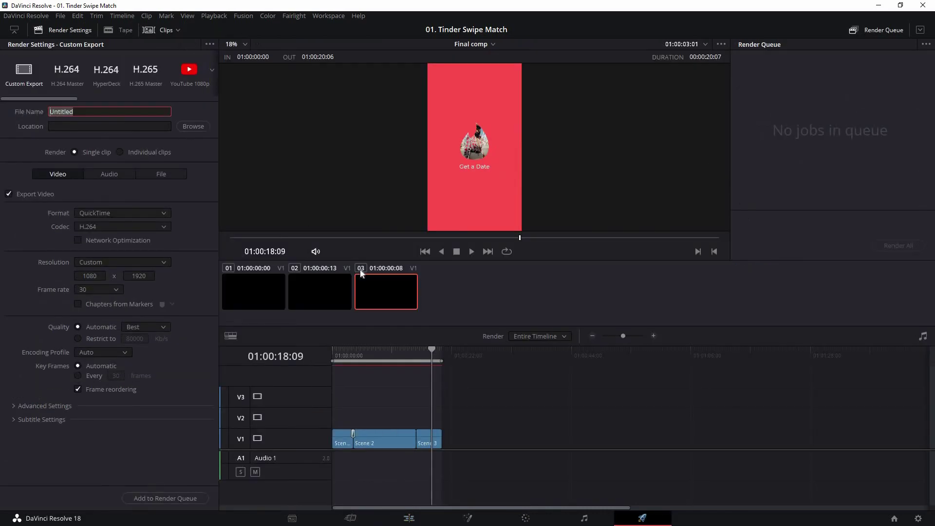
left_click(193, 126)
left_click(383, 294)
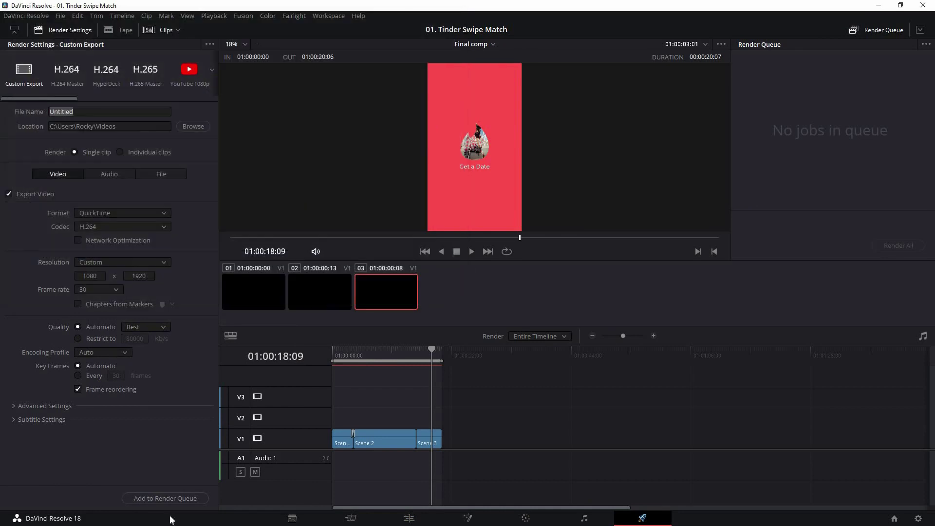
left_click(180, 502)
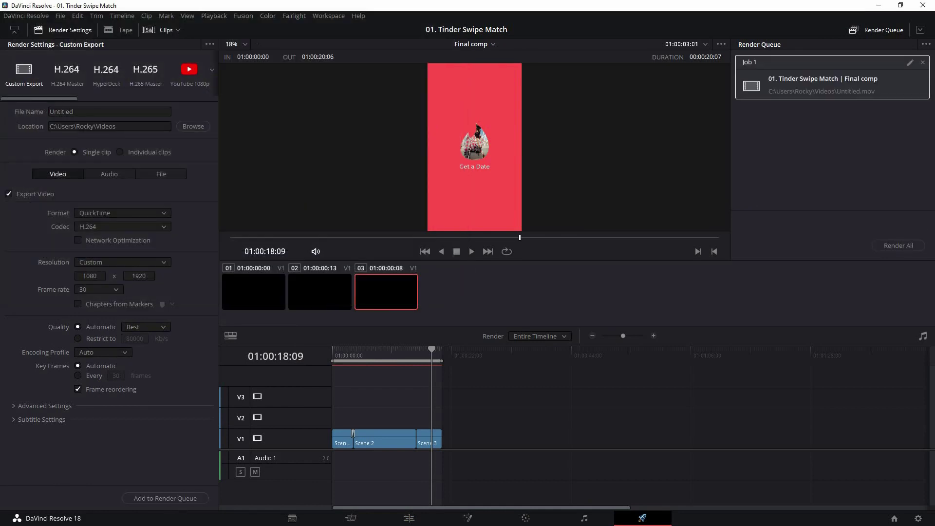